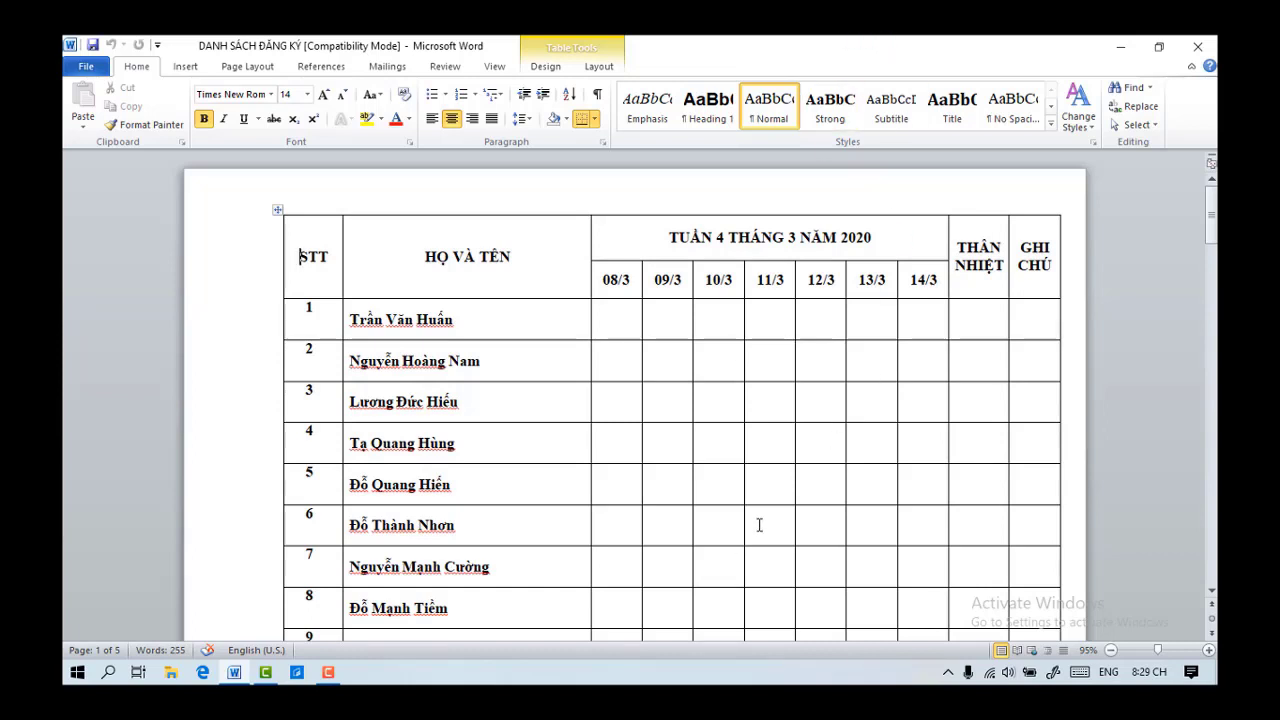
Select the table's header row and check whether it is repeated at the top of the second page
click(600, 67)
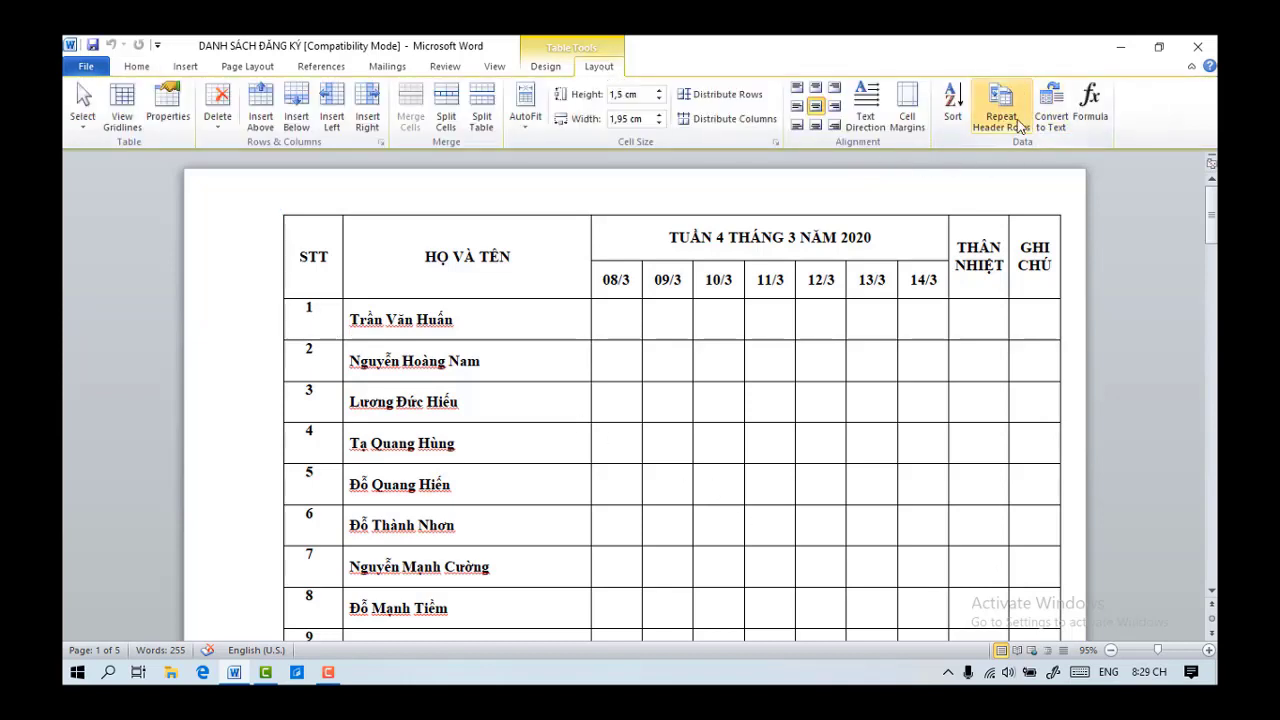
click(280, 296)
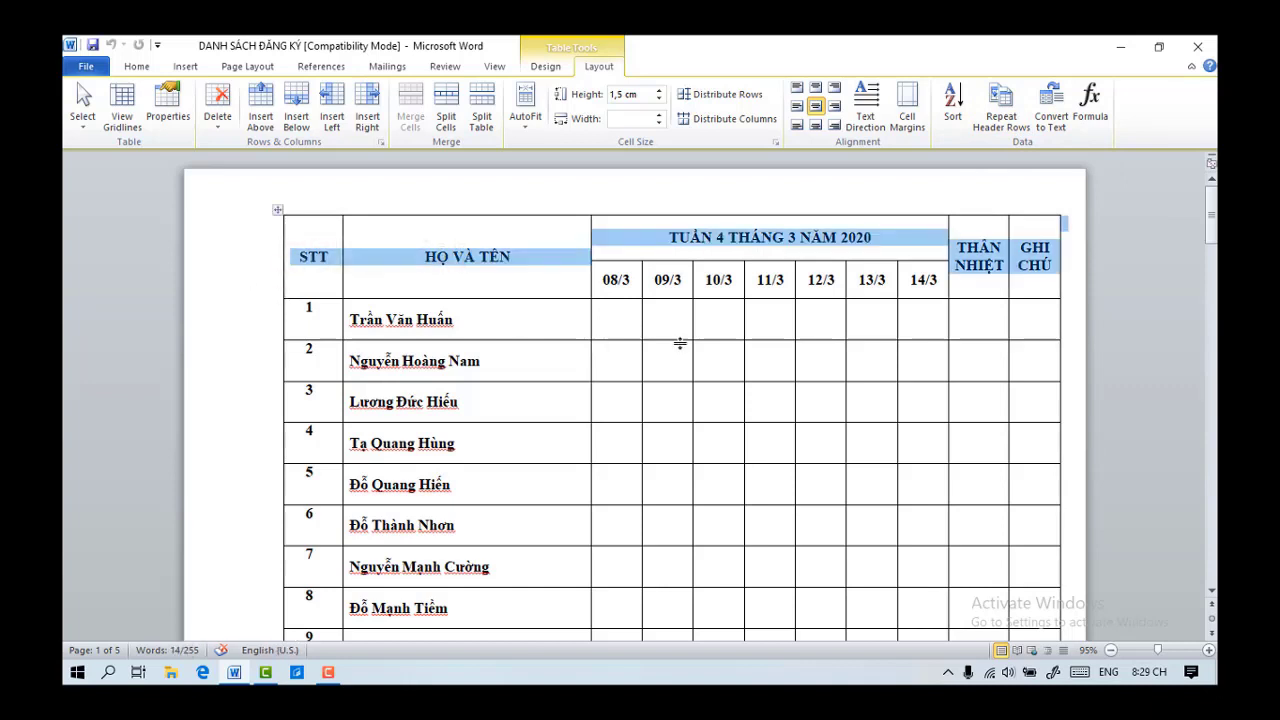
scroll(766, 410, down, 3)
scroll(766, 410, down, 3)
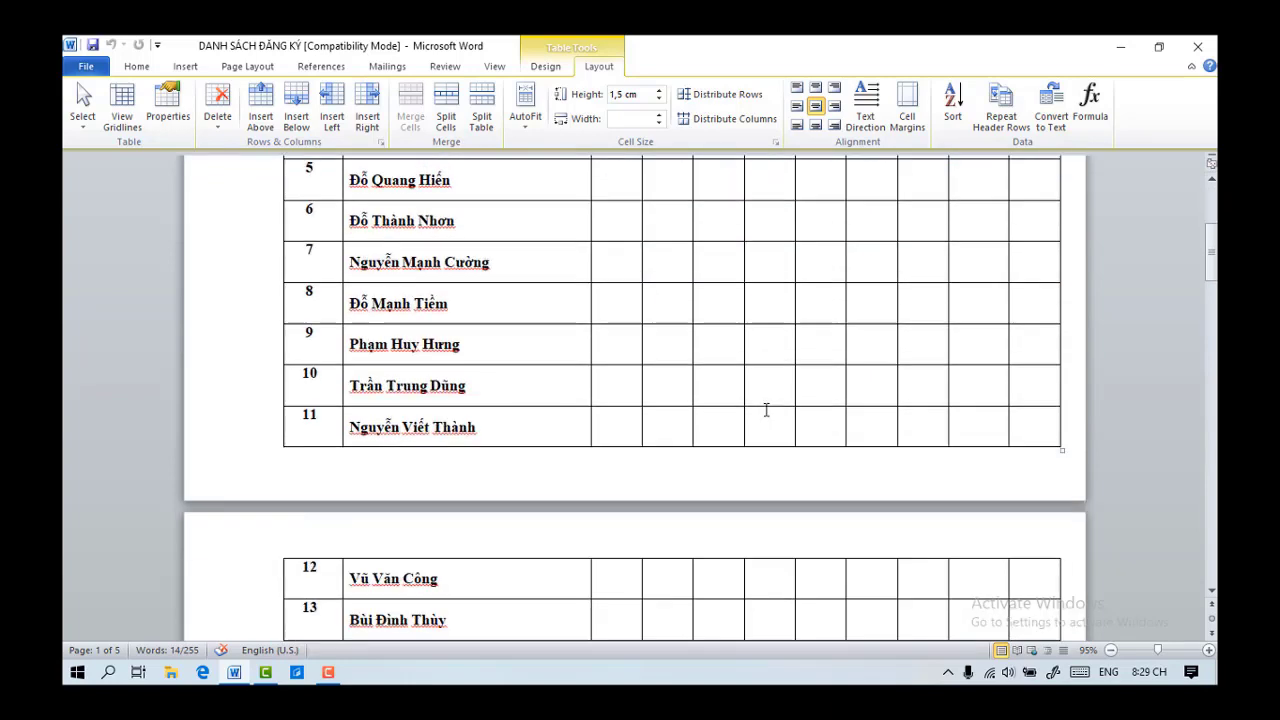
scroll(766, 410, up, 5)
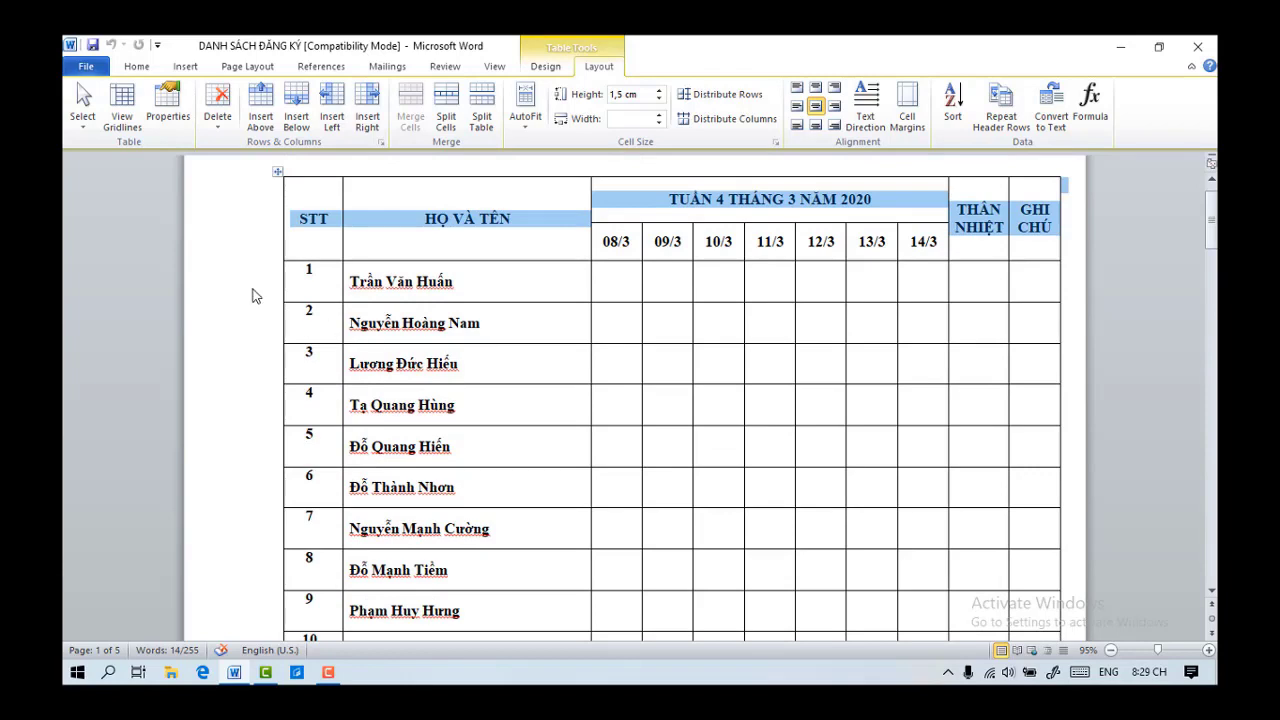
Close and reopen the document DANH SÁCH ĐĂNG KÝ, and compare how the table starts on the first two pages
click(1197, 46)
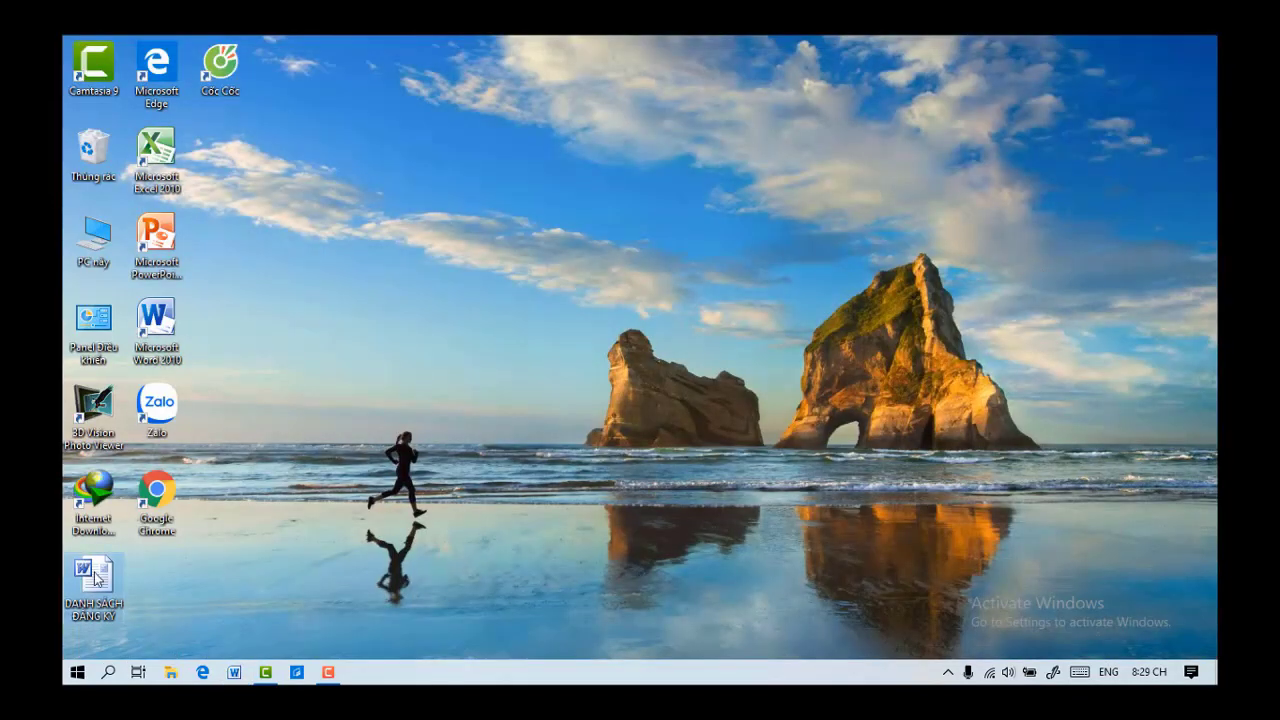
double_click(96, 578)
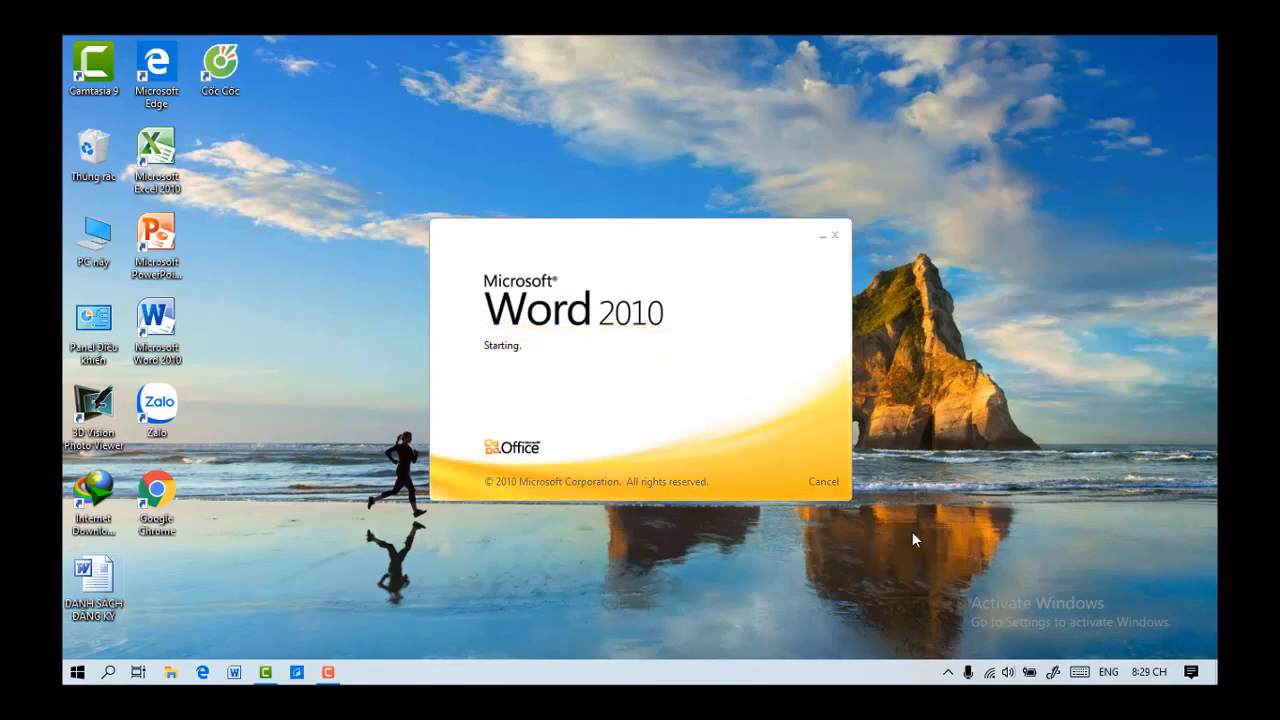
scroll(604, 428, down, 5)
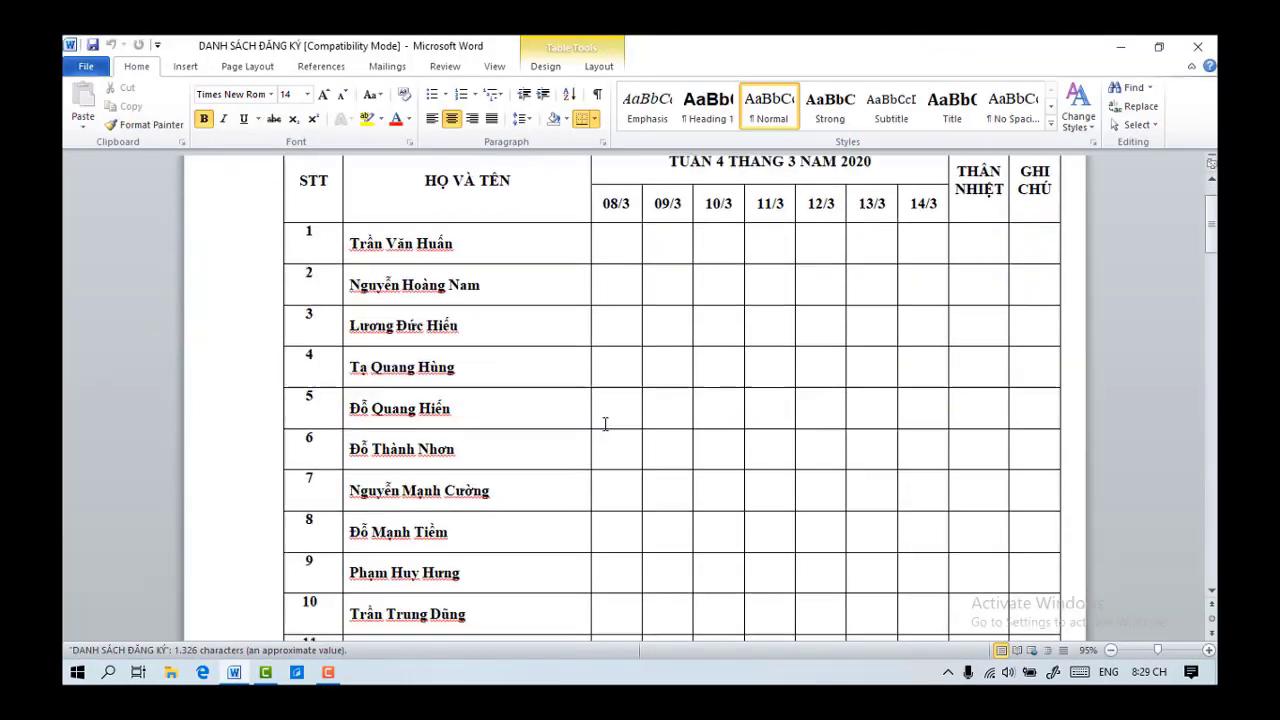
scroll(604, 430, up, 5)
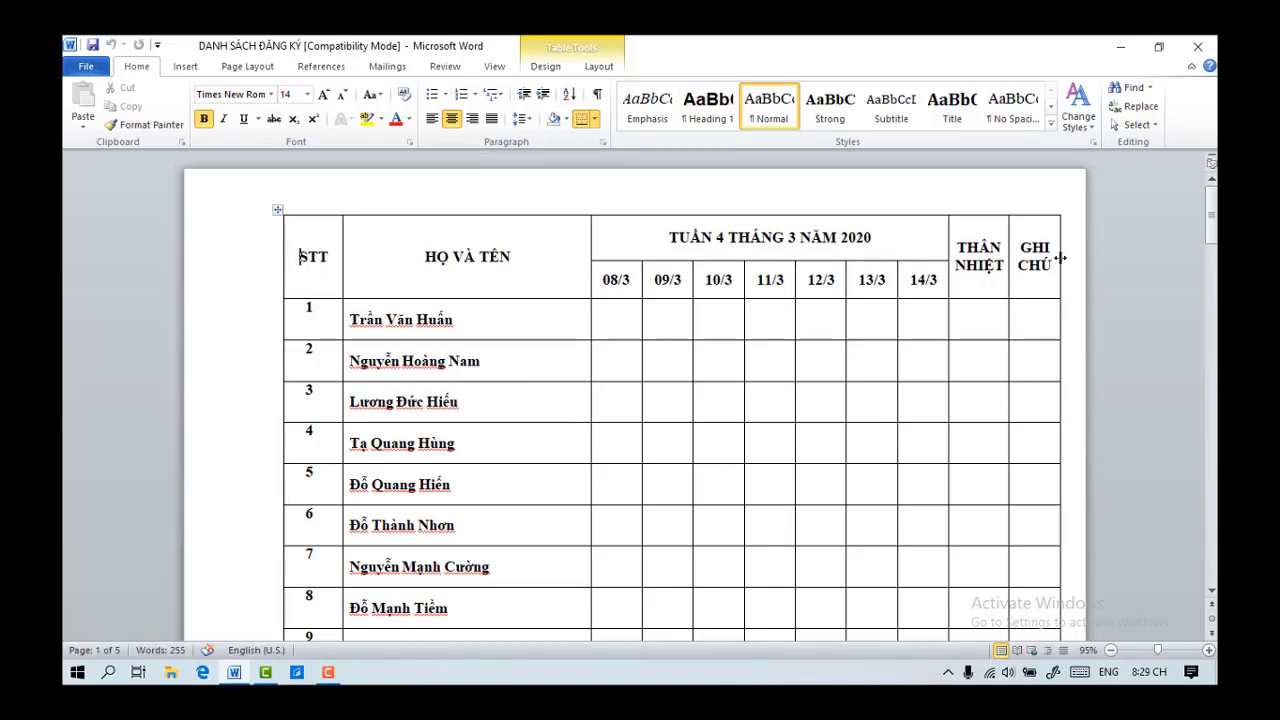
scroll(609, 597, down, 8)
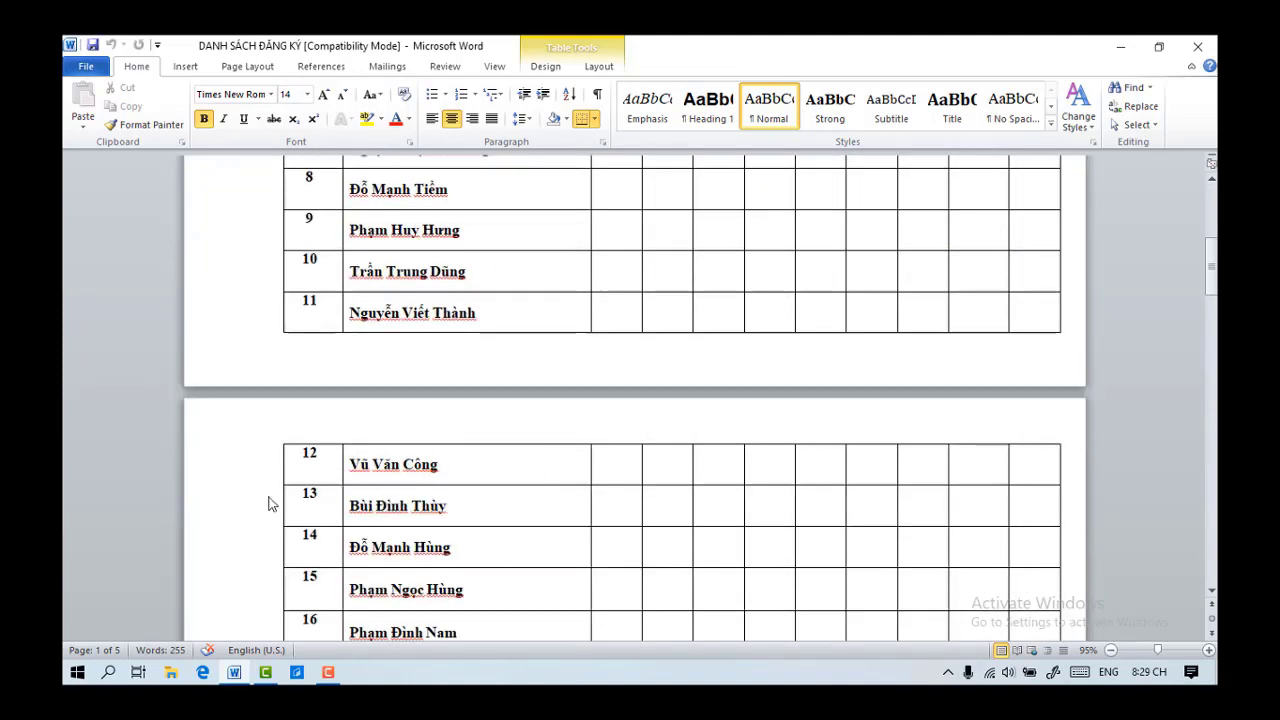
scroll(1040, 483, up, 8)
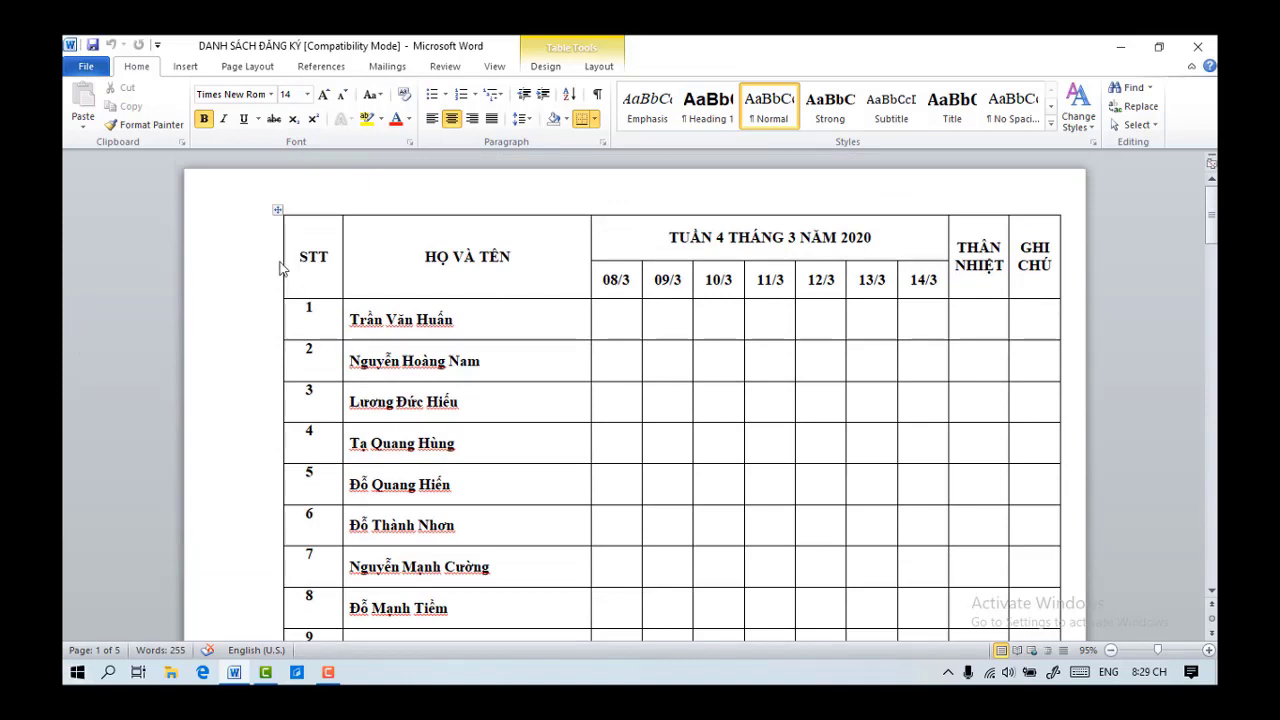
Try to repeat the table's selected header row on every page with Repeat Header Rows, and check the second page
click(276, 276)
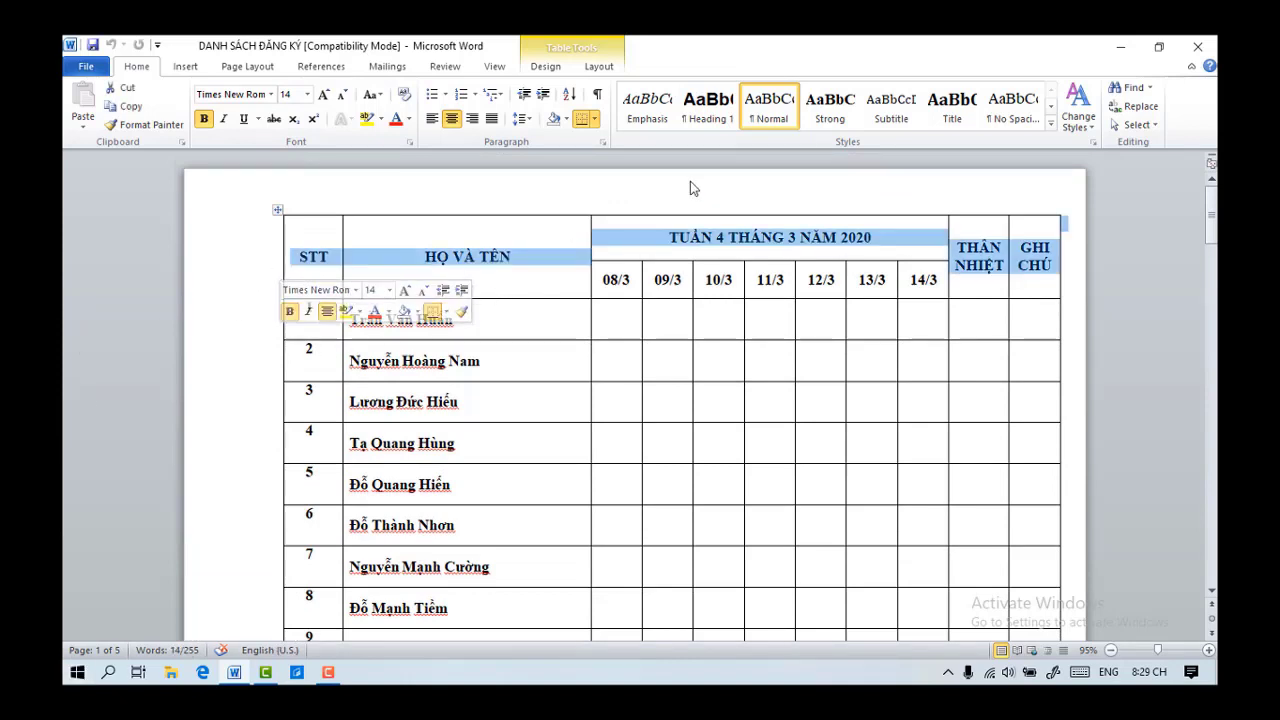
click(86, 66)
click(152, 68)
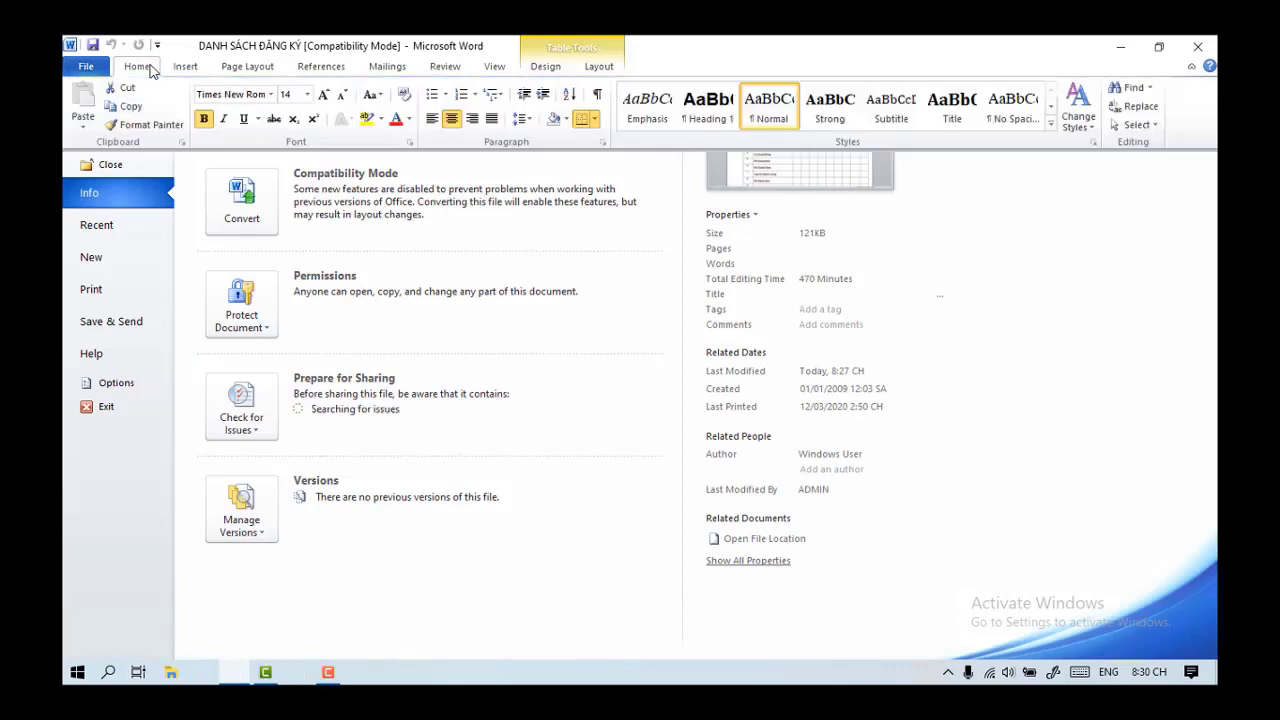
click(603, 70)
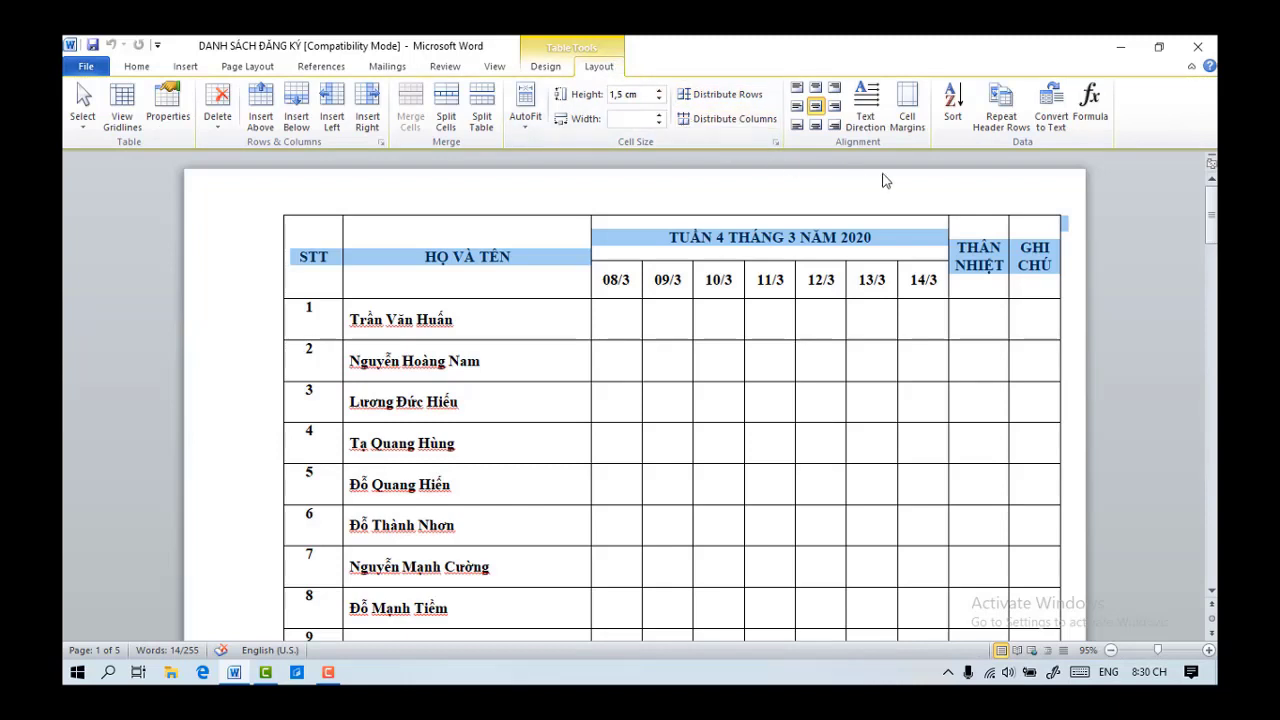
click(1004, 120)
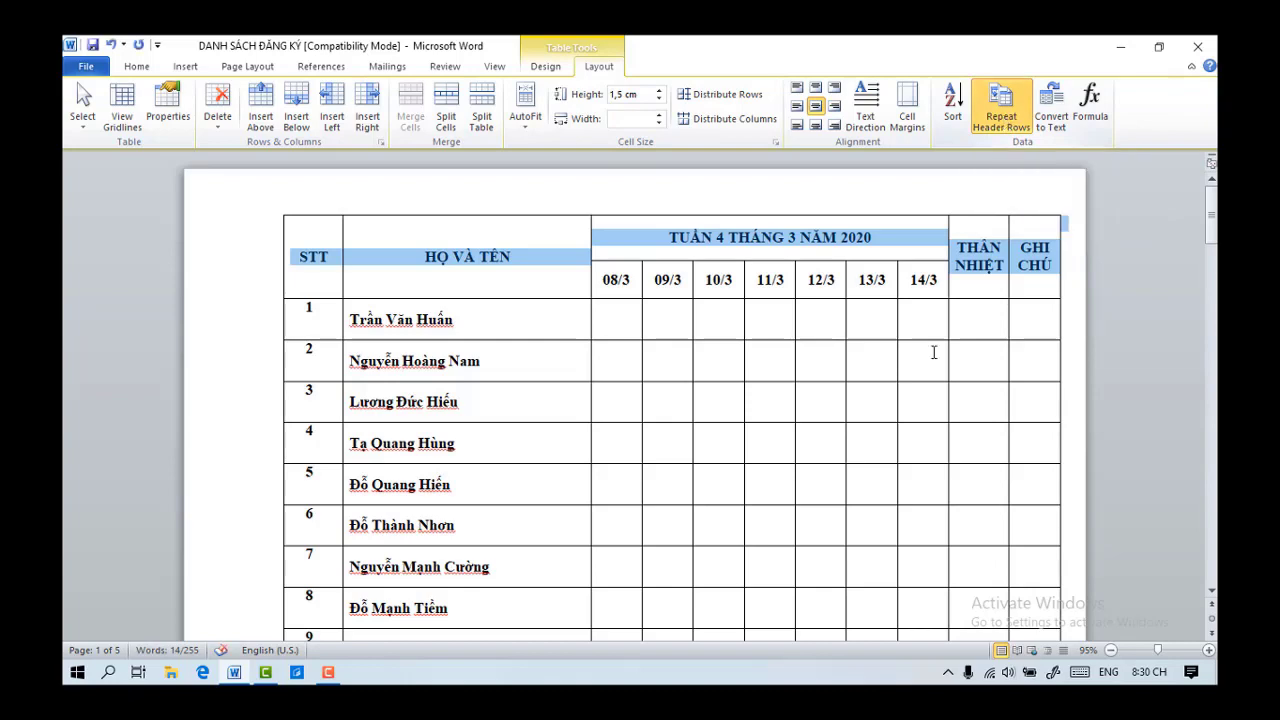
scroll(843, 543, down, 7)
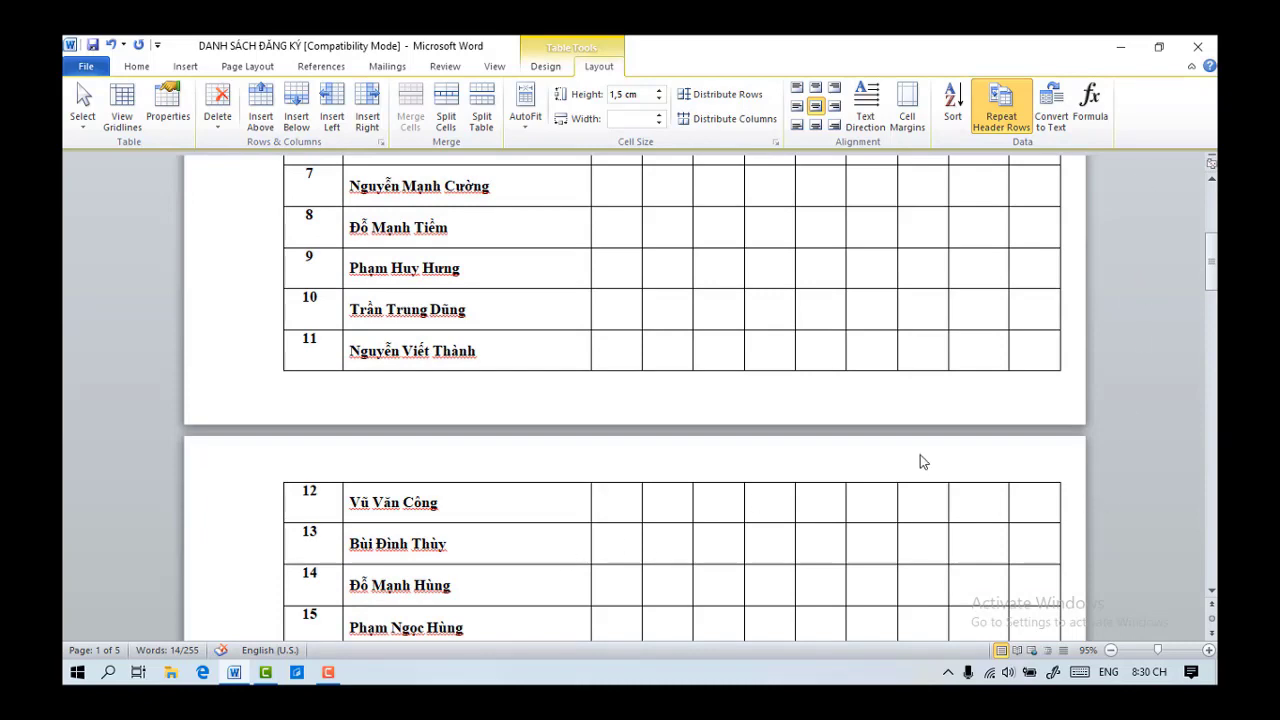
scroll(958, 456, up, 3)
scroll(958, 456, up, 3)
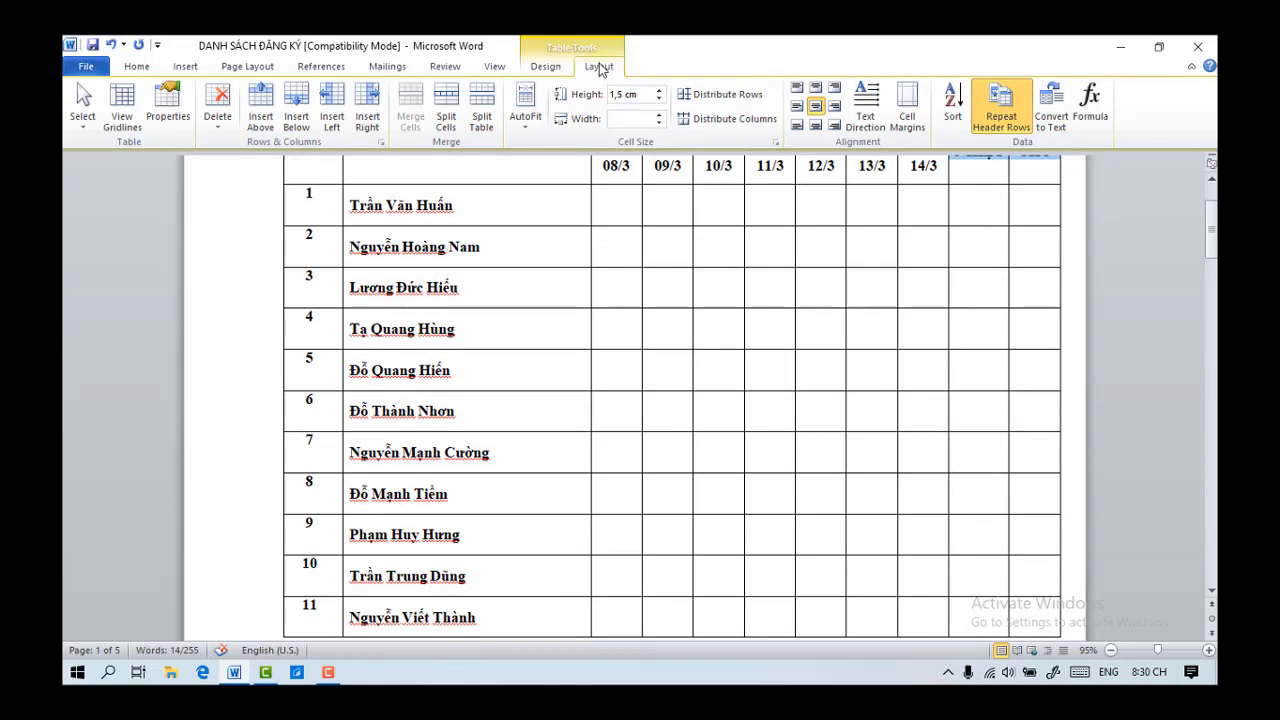
Allow the table's header row to break across pages in its row properties, and check the second page
click(777, 147)
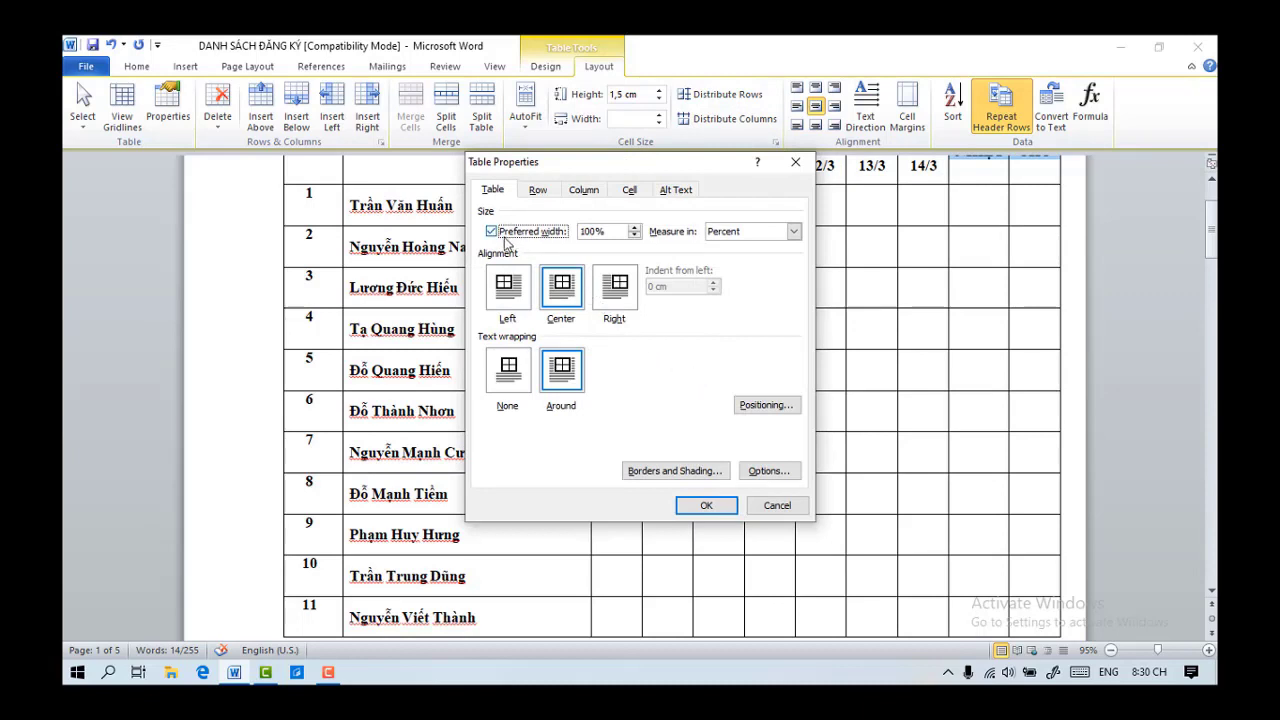
click(545, 193)
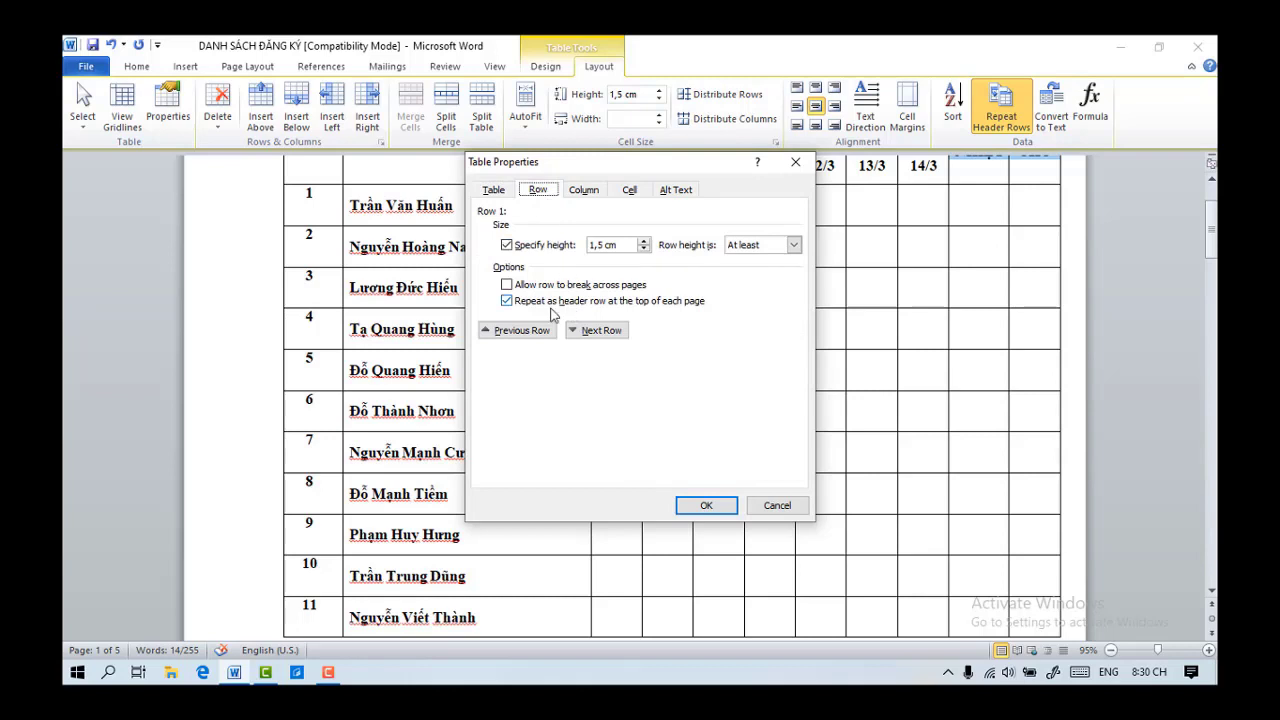
click(507, 286)
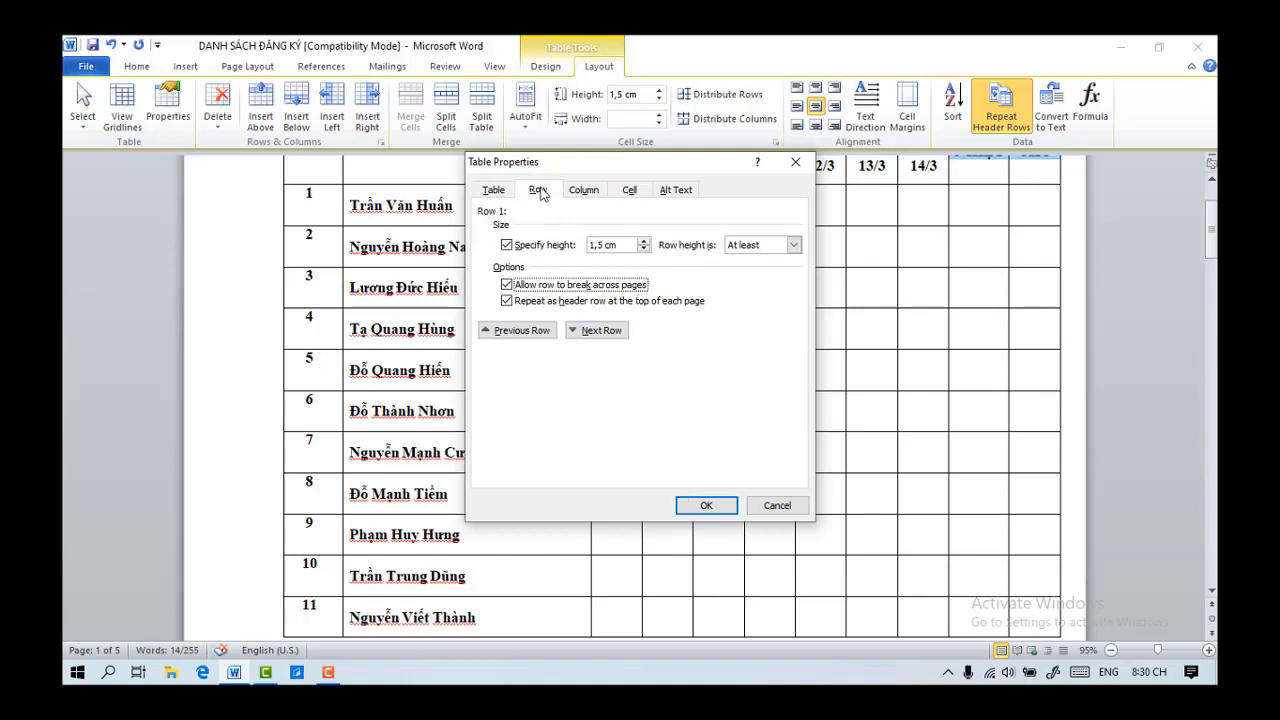
click(707, 505)
scroll(709, 509, down, 5)
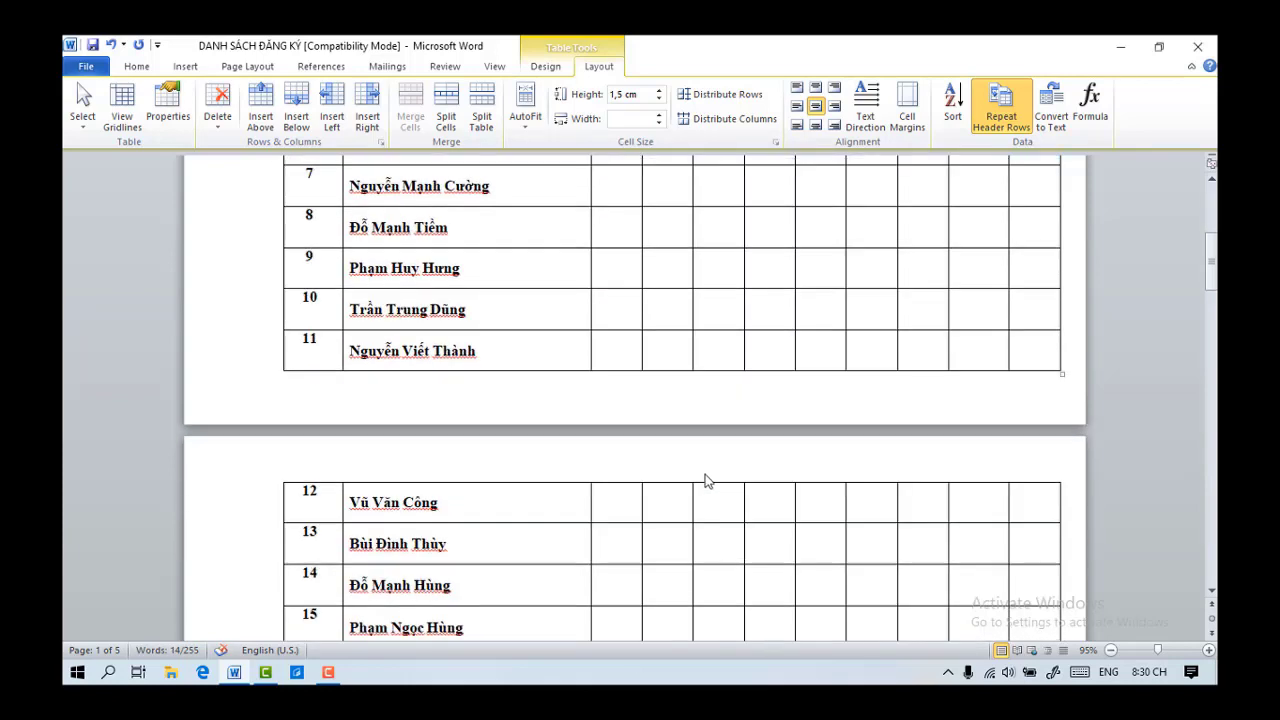
scroll(705, 481, up, 5)
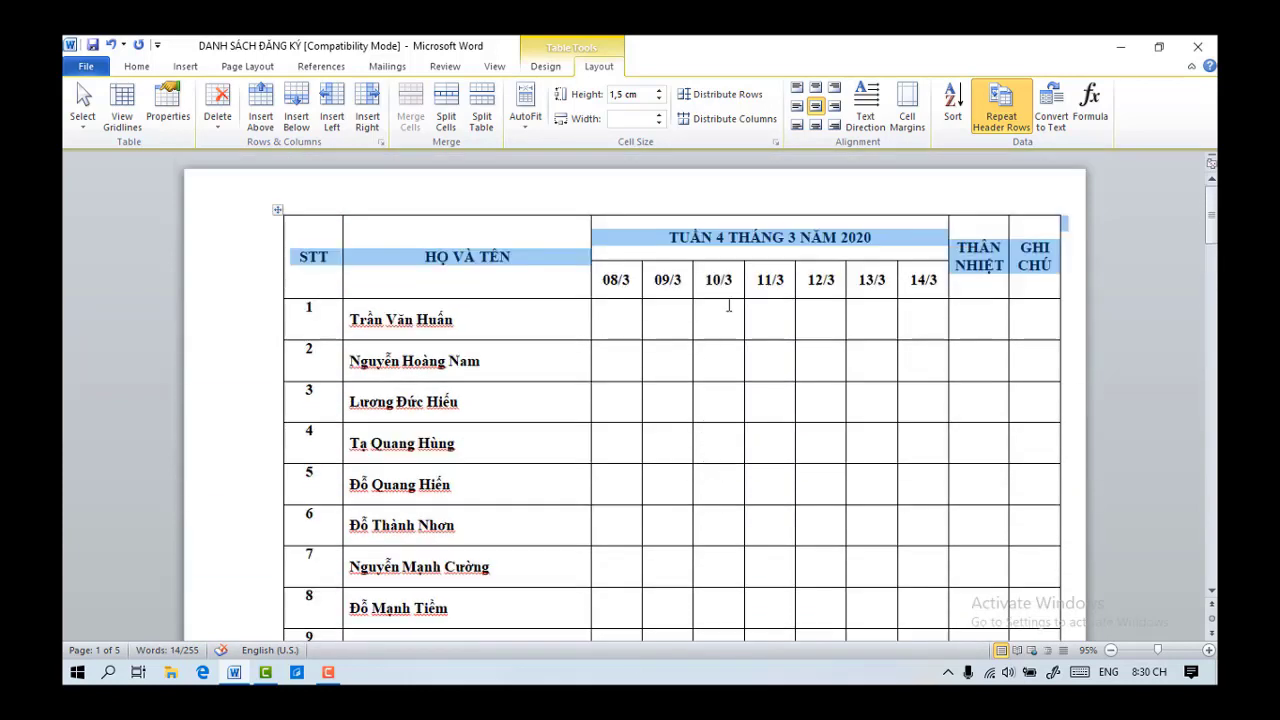
Turn off Repeat Header Rows for the selected header row and check the page break again
click(1004, 106)
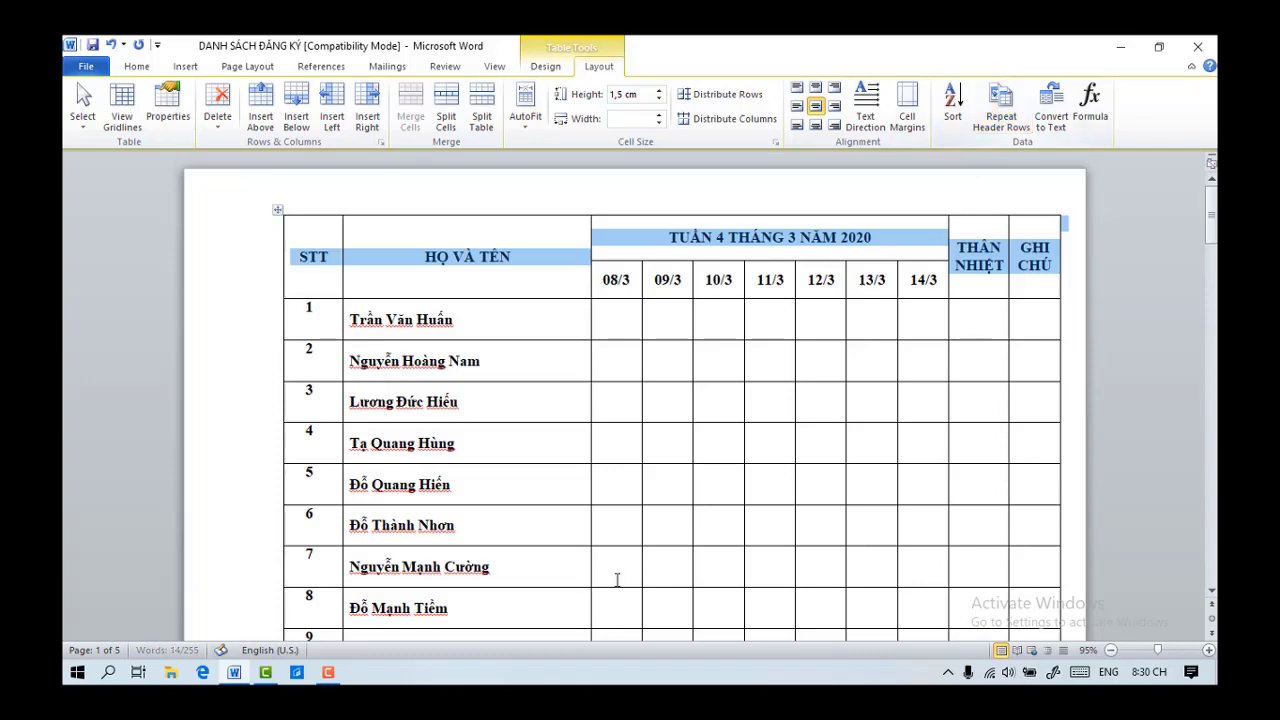
scroll(617, 577, down, 5)
scroll(618, 565, up, 5)
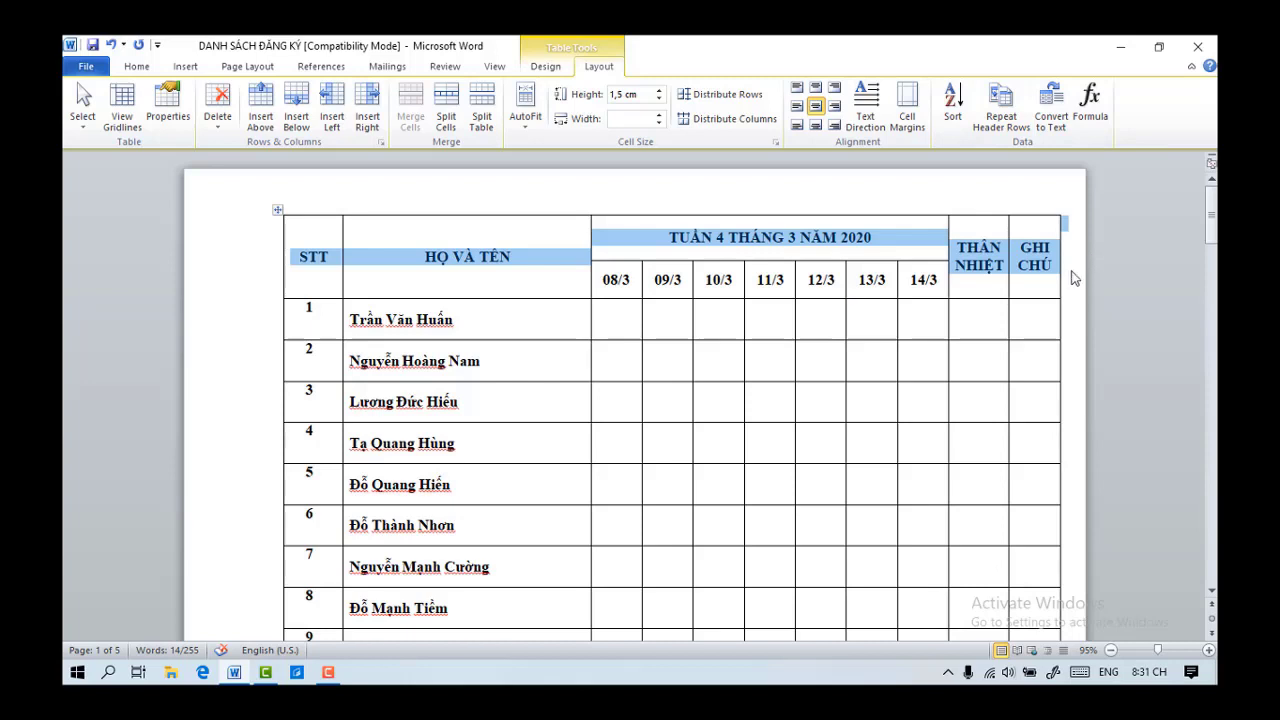
Set the table's text wrapping to None in Table Properties and review the table across the page break
click(543, 236)
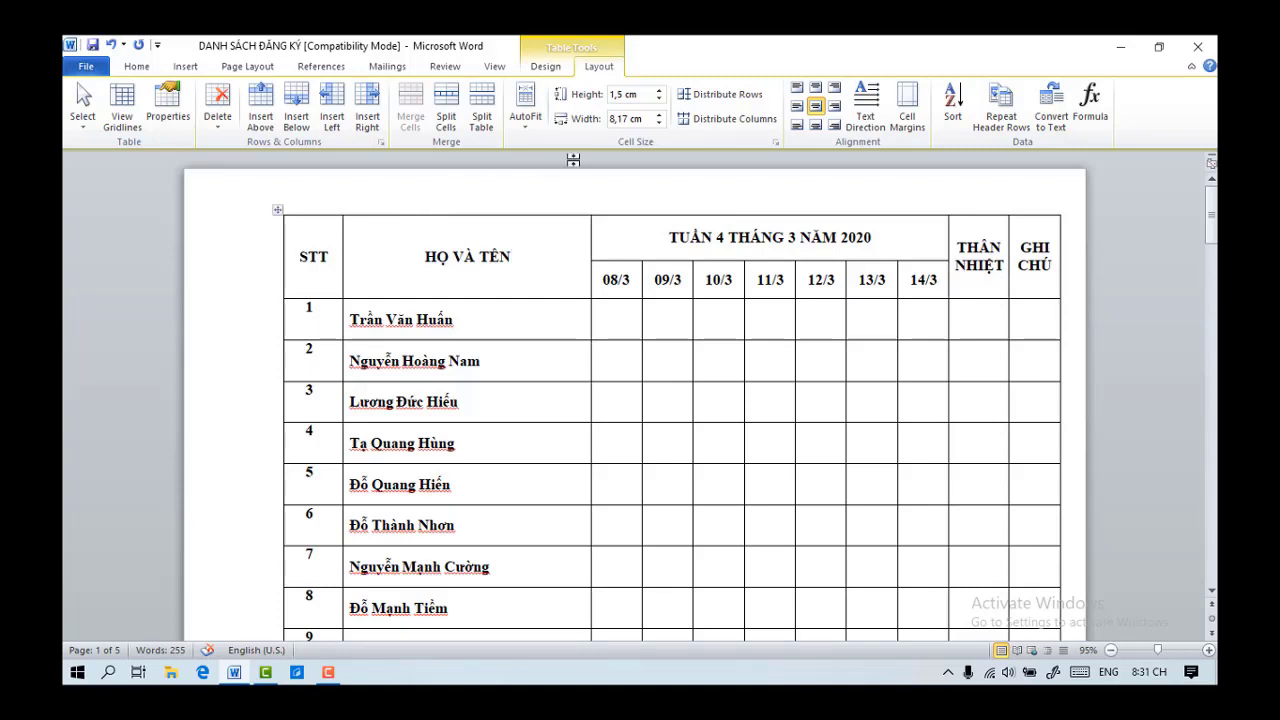
click(780, 145)
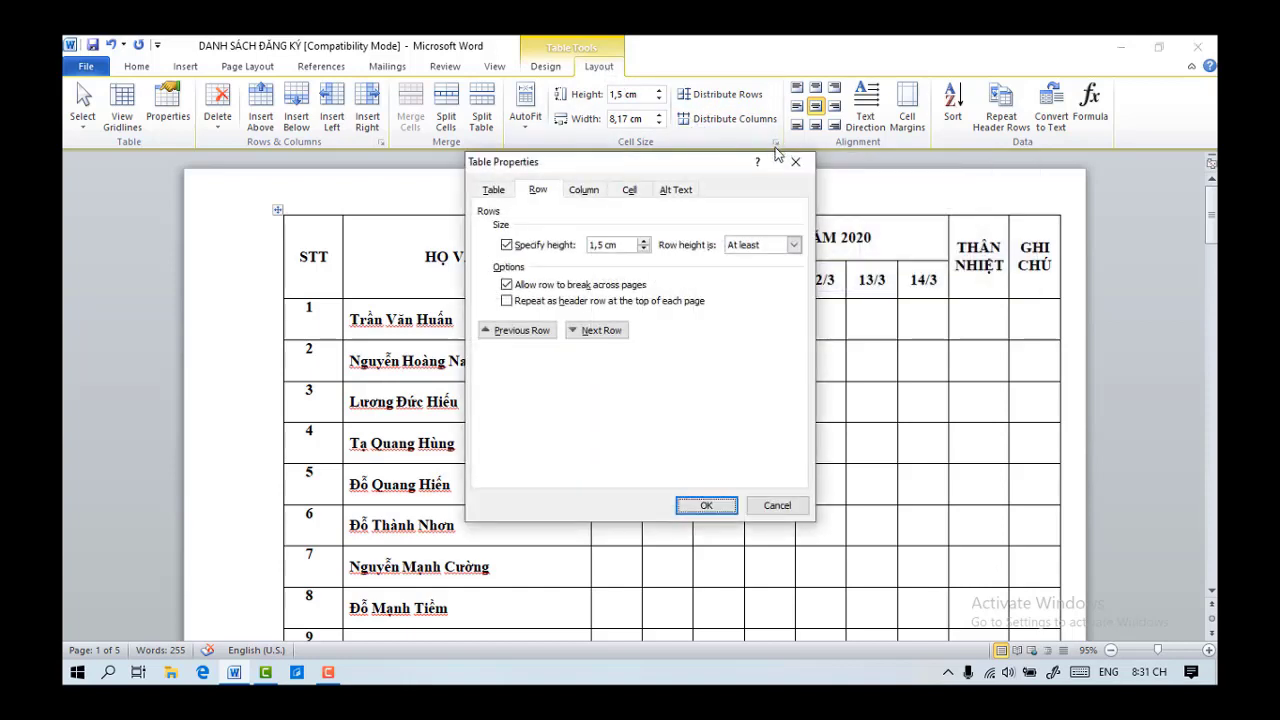
click(494, 196)
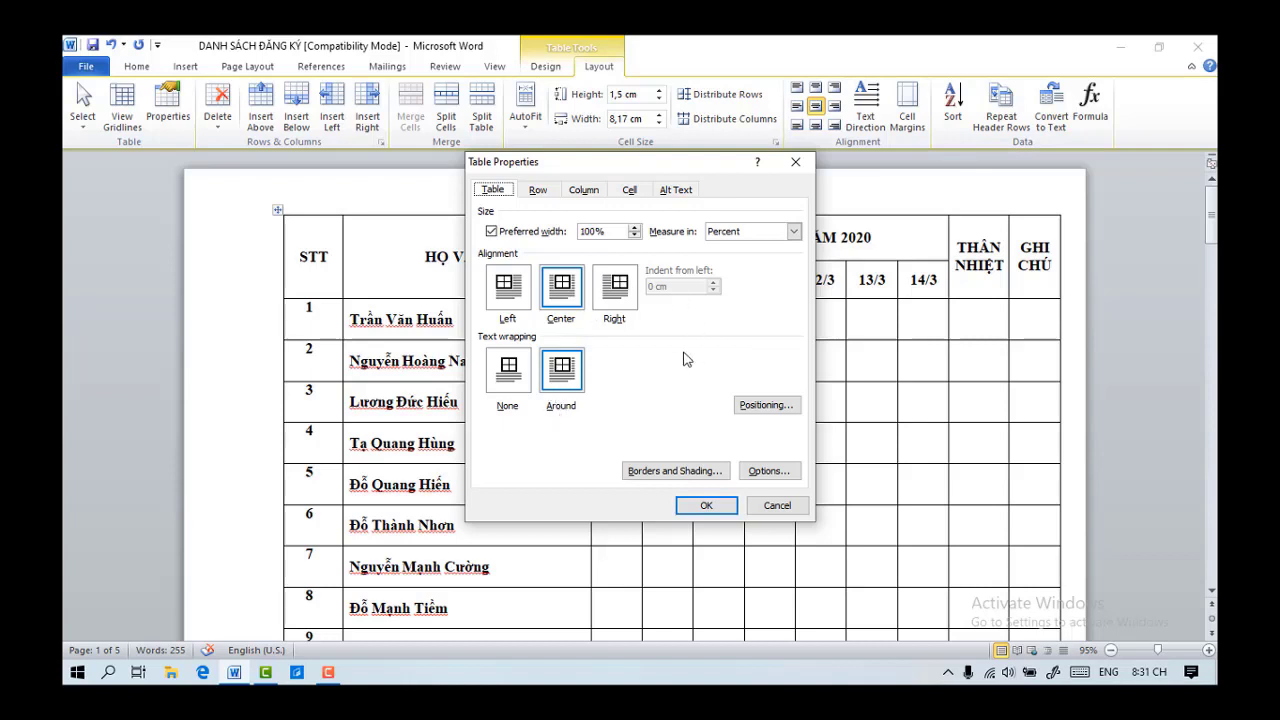
click(508, 372)
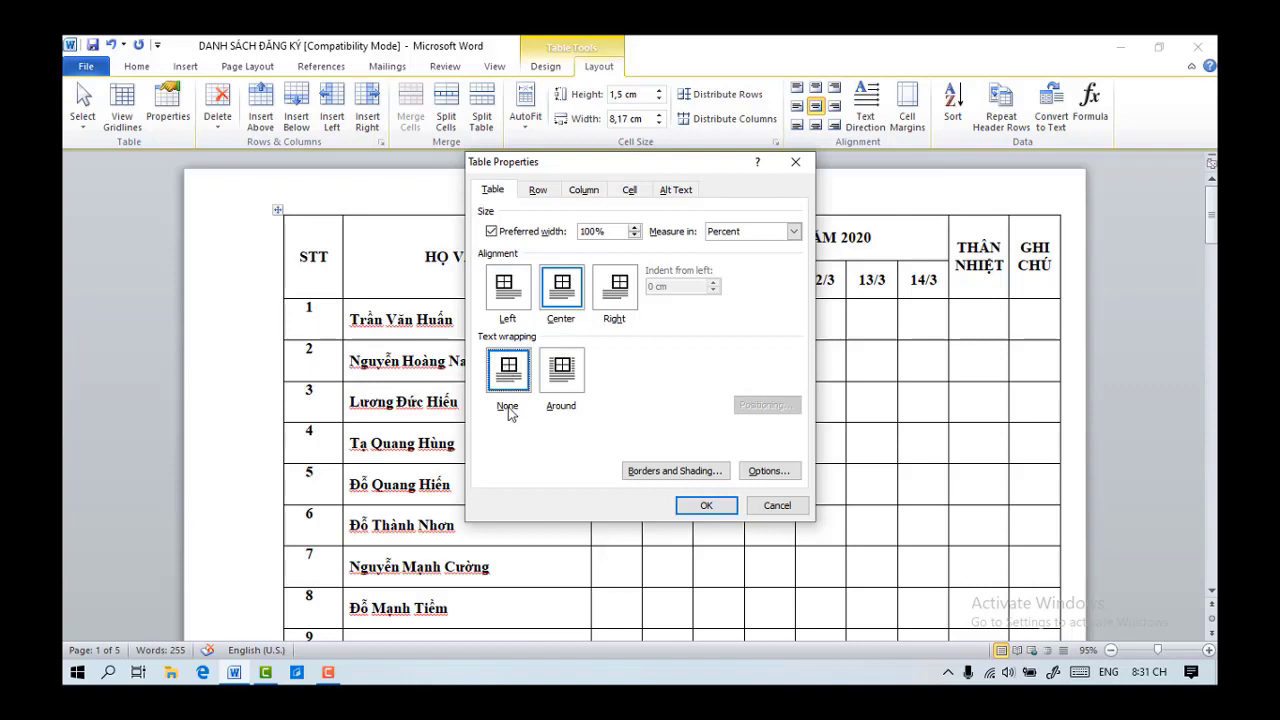
click(706, 506)
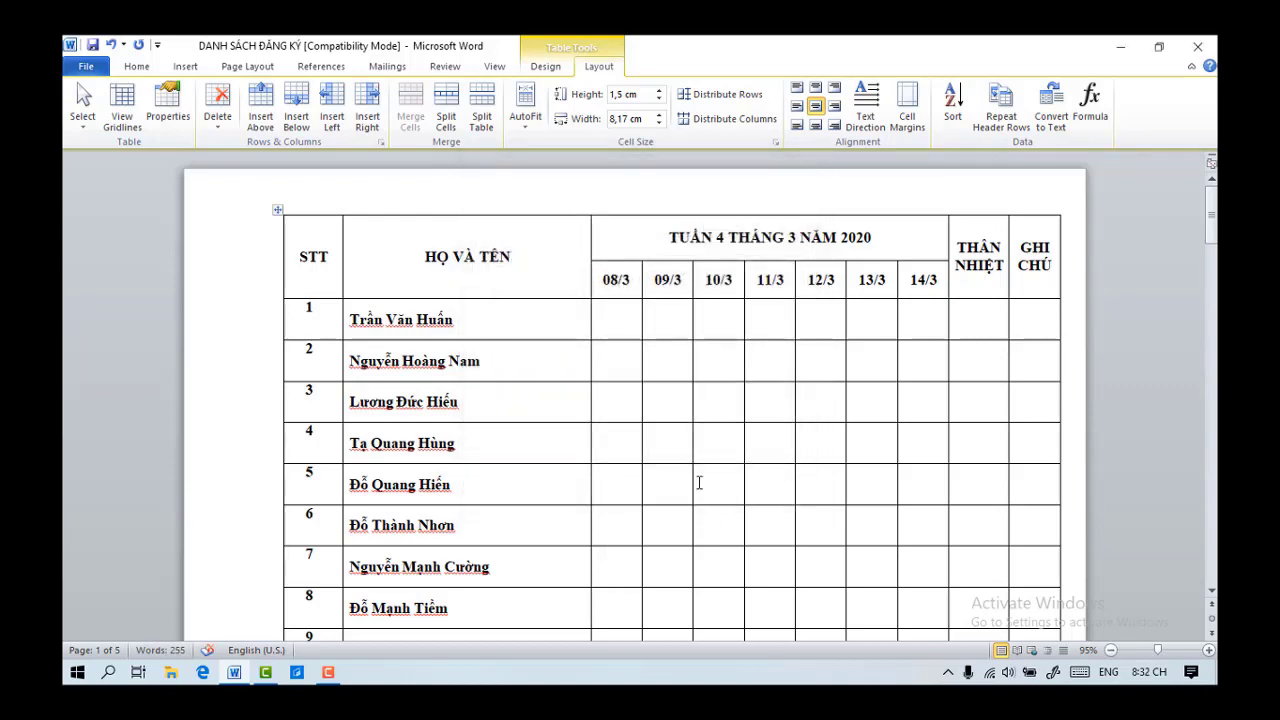
scroll(660, 443, down, 5)
scroll(660, 443, up, 5)
Select the table's header row, turn on Repeat Header Rows, and check the top of the second page
click(272, 287)
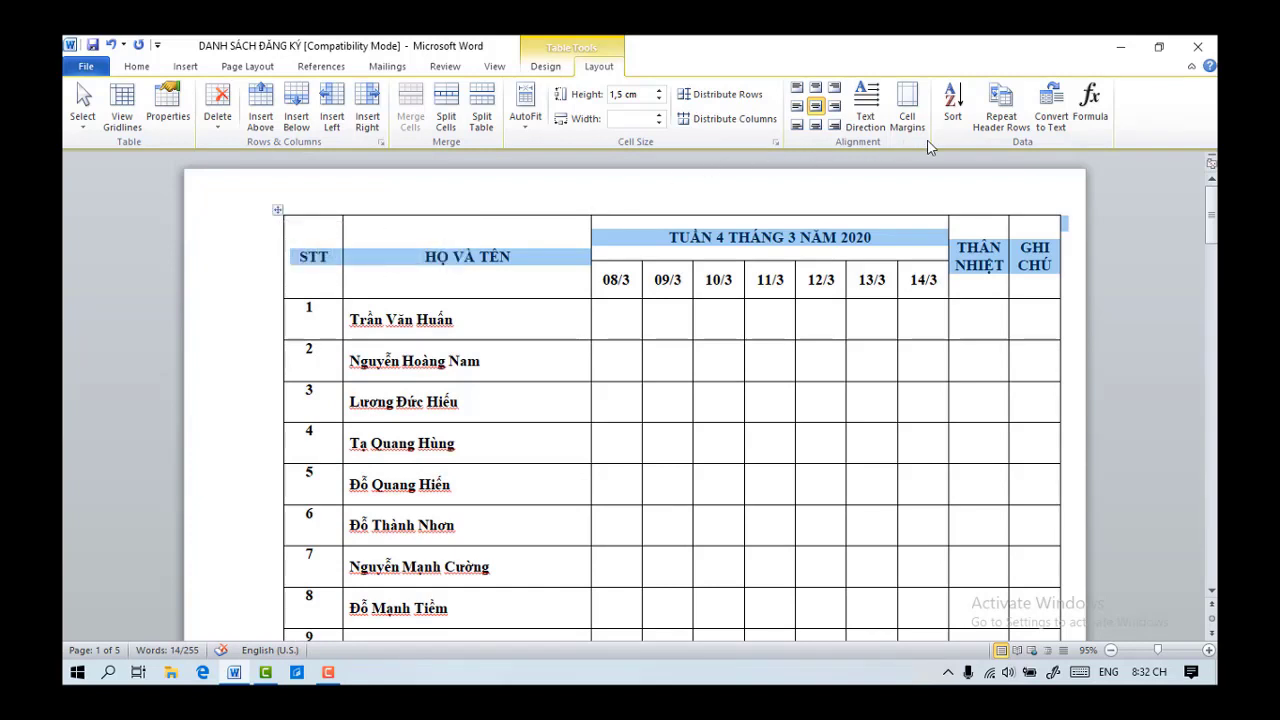
click(1002, 118)
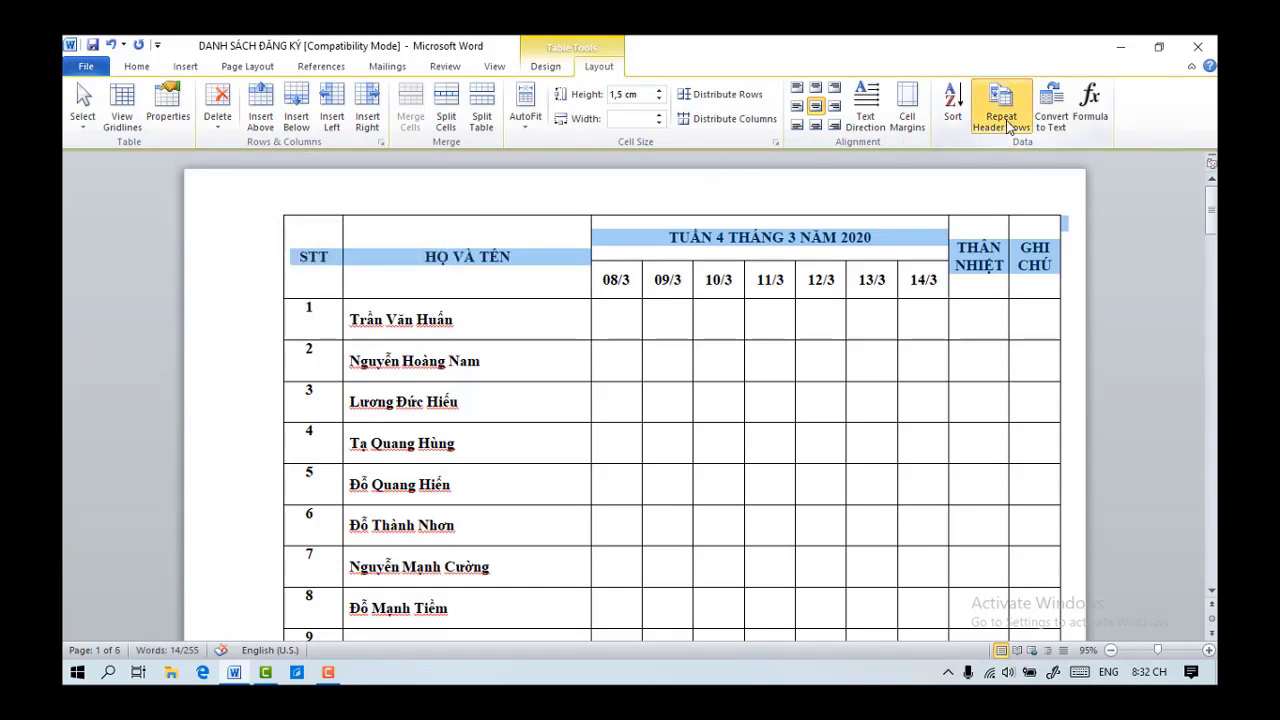
scroll(846, 507, down, 8)
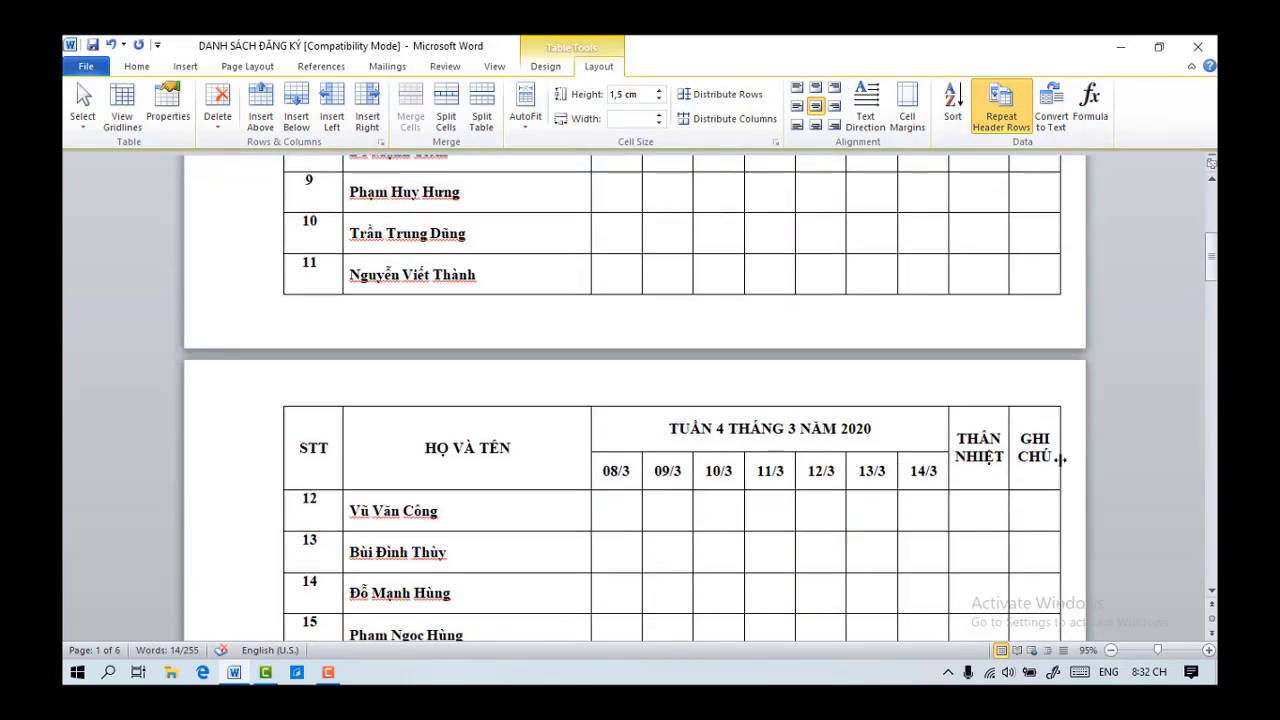
Review the table's text wrapping setting in Table Properties and close the dialog with the settings kept
click(776, 143)
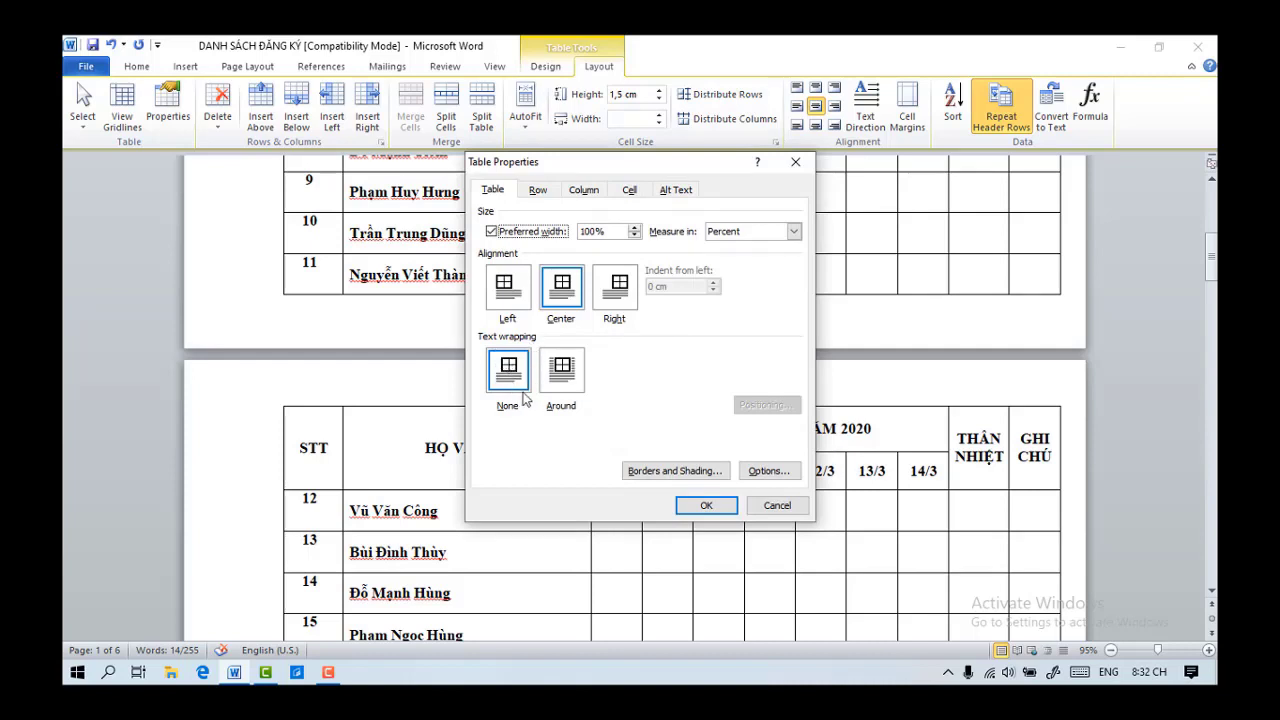
click(706, 505)
scroll(660, 481, down, 2)
scroll(660, 481, up, 6)
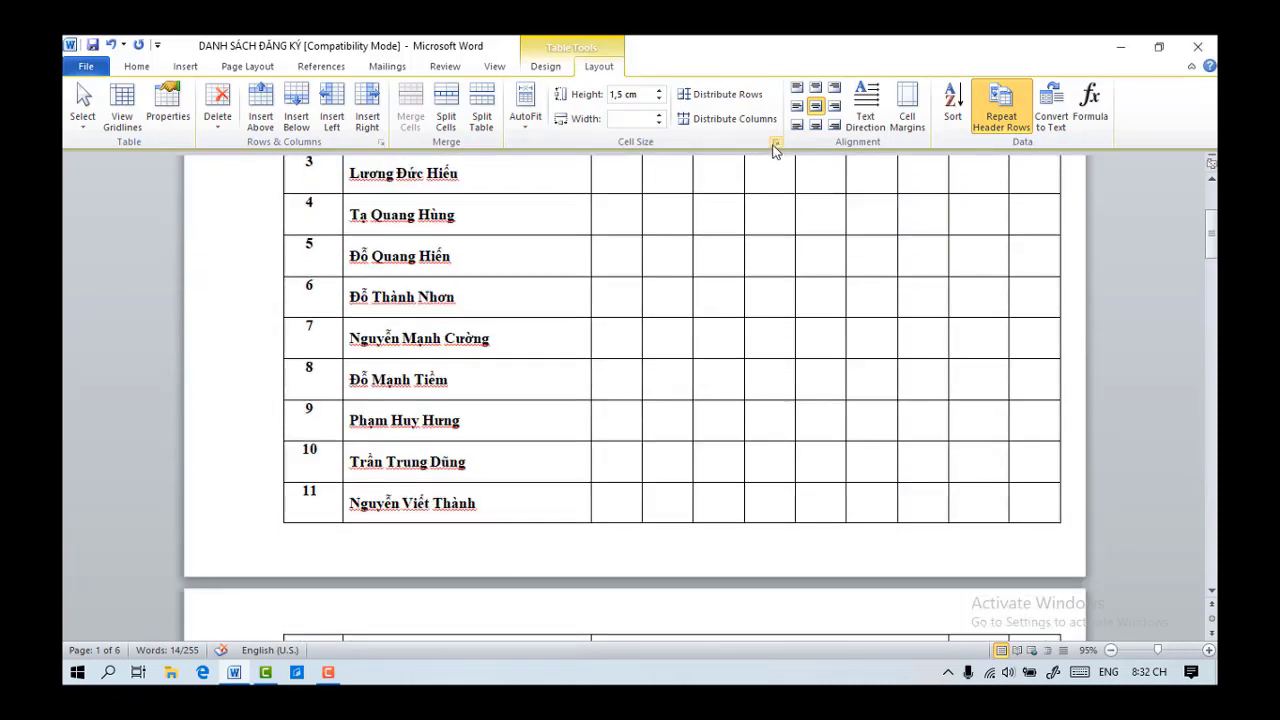
Set the table's text wrapping to Around in Table Properties
click(775, 142)
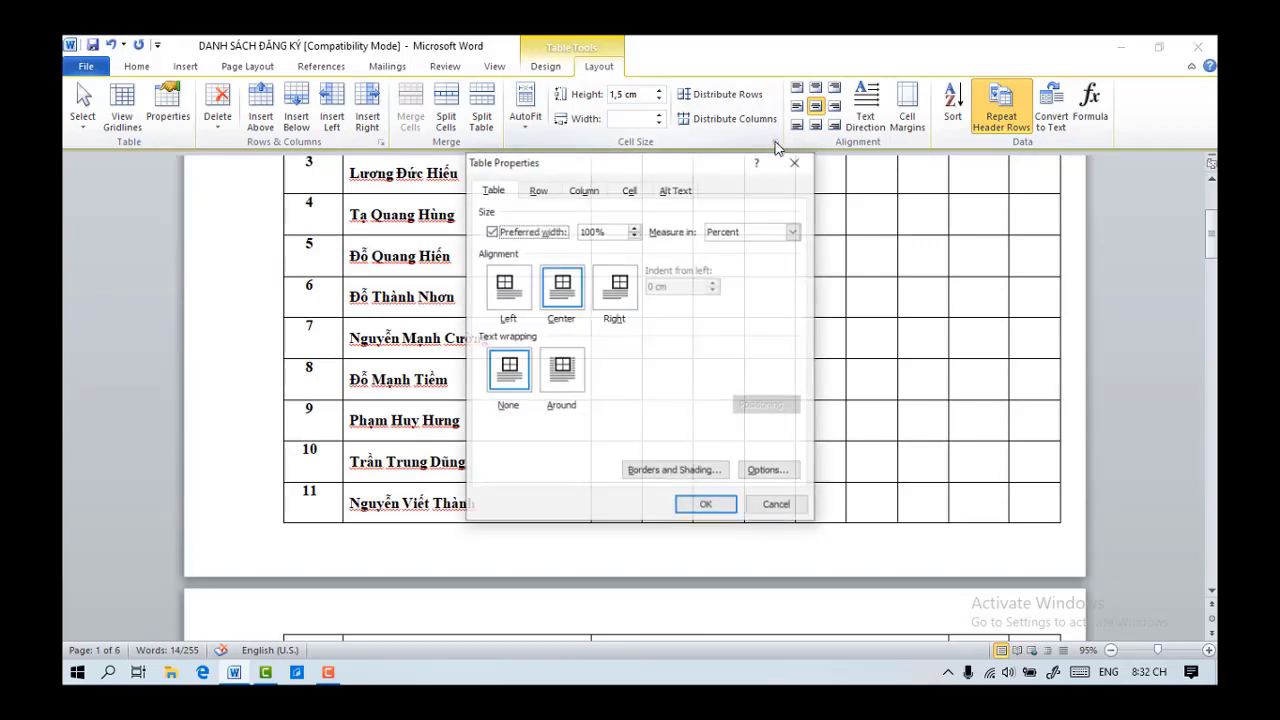
click(561, 388)
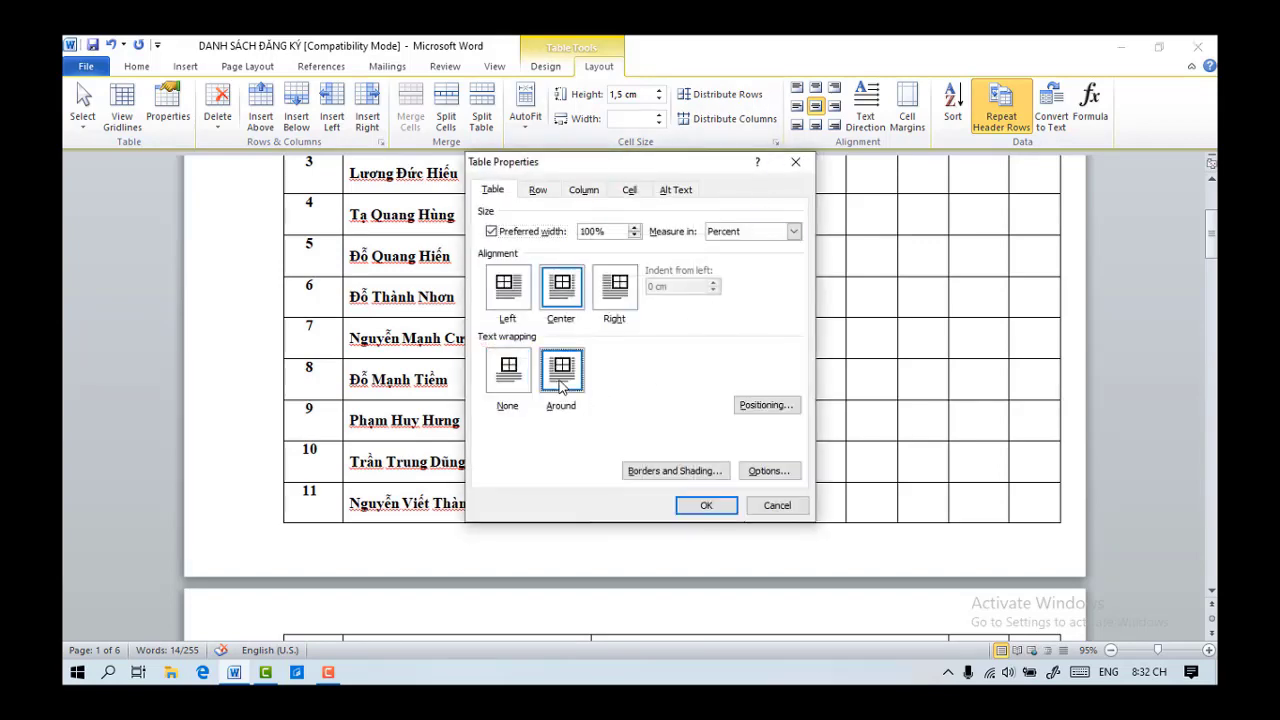
click(691, 505)
Examine the table across the first page break to see whether the header row repeats with Around text wrapping
scroll(692, 504, down, 3)
scroll(692, 506, up, 2)
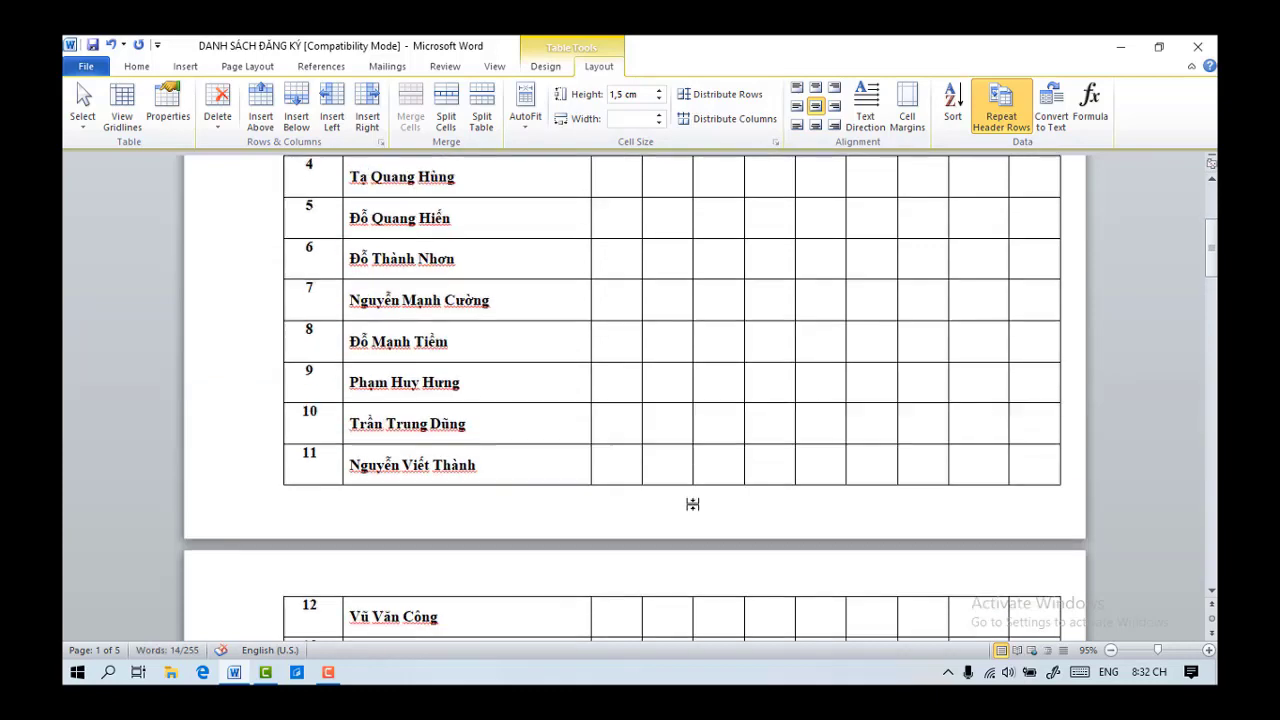
scroll(691, 500, down, 3)
scroll(790, 428, up, 5)
scroll(849, 229, up, 2)
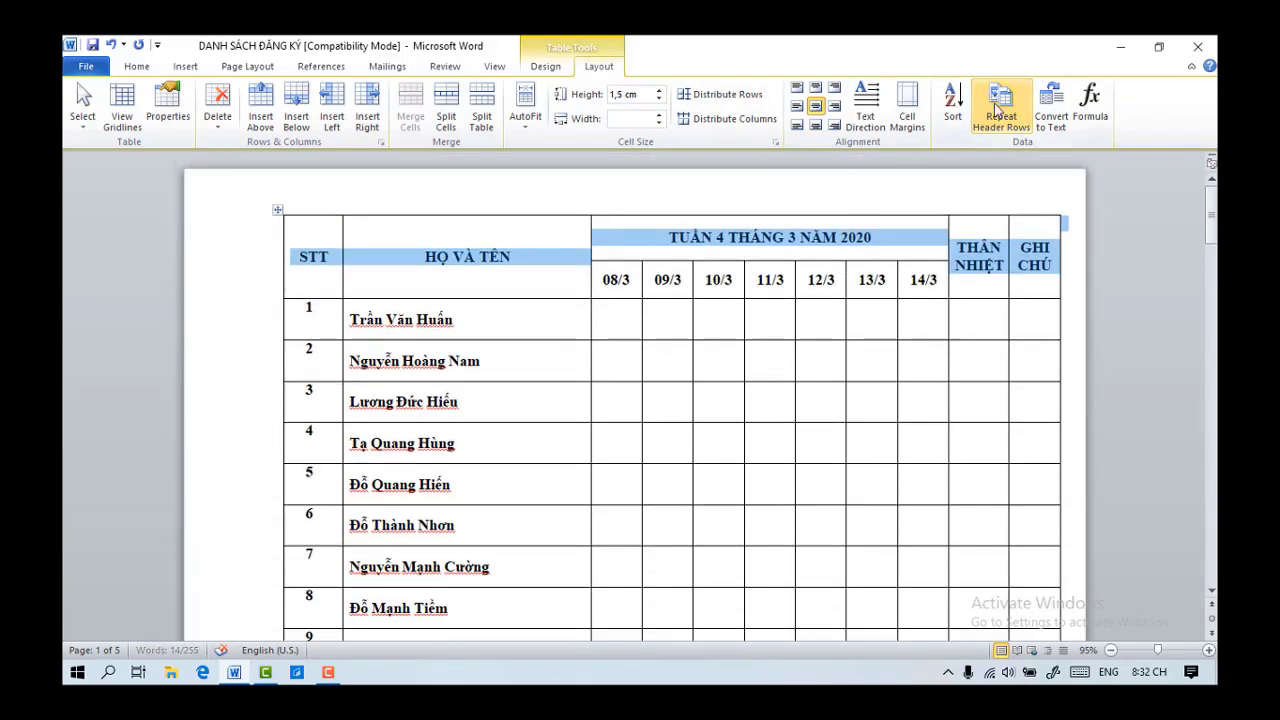
scroll(792, 435, down, 3)
scroll(792, 435, down, 5)
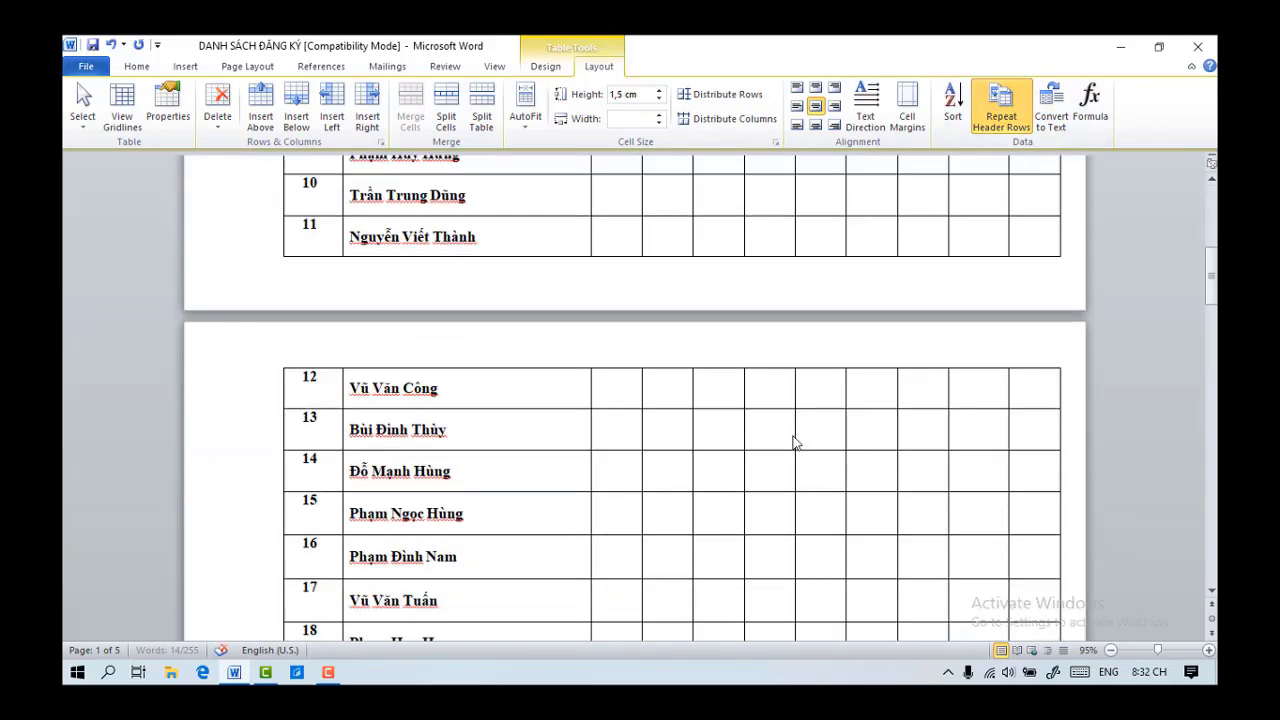
click(808, 405)
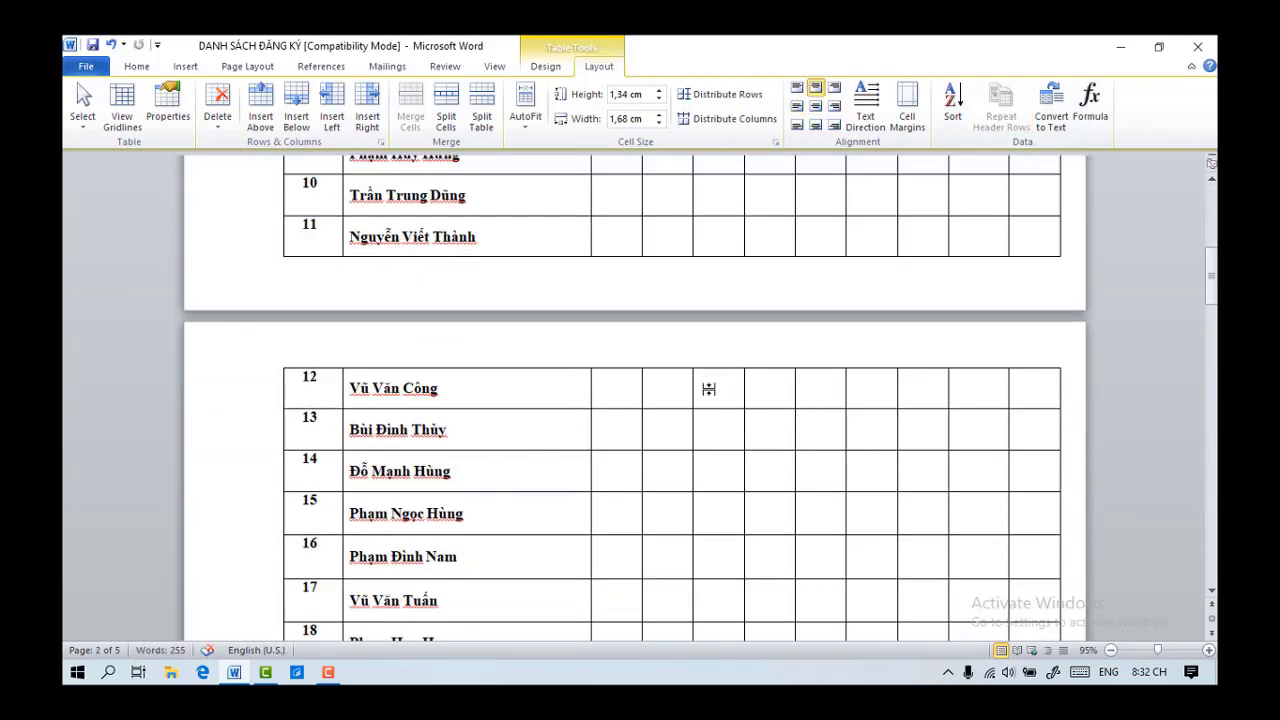
scroll(706, 386, up, 7)
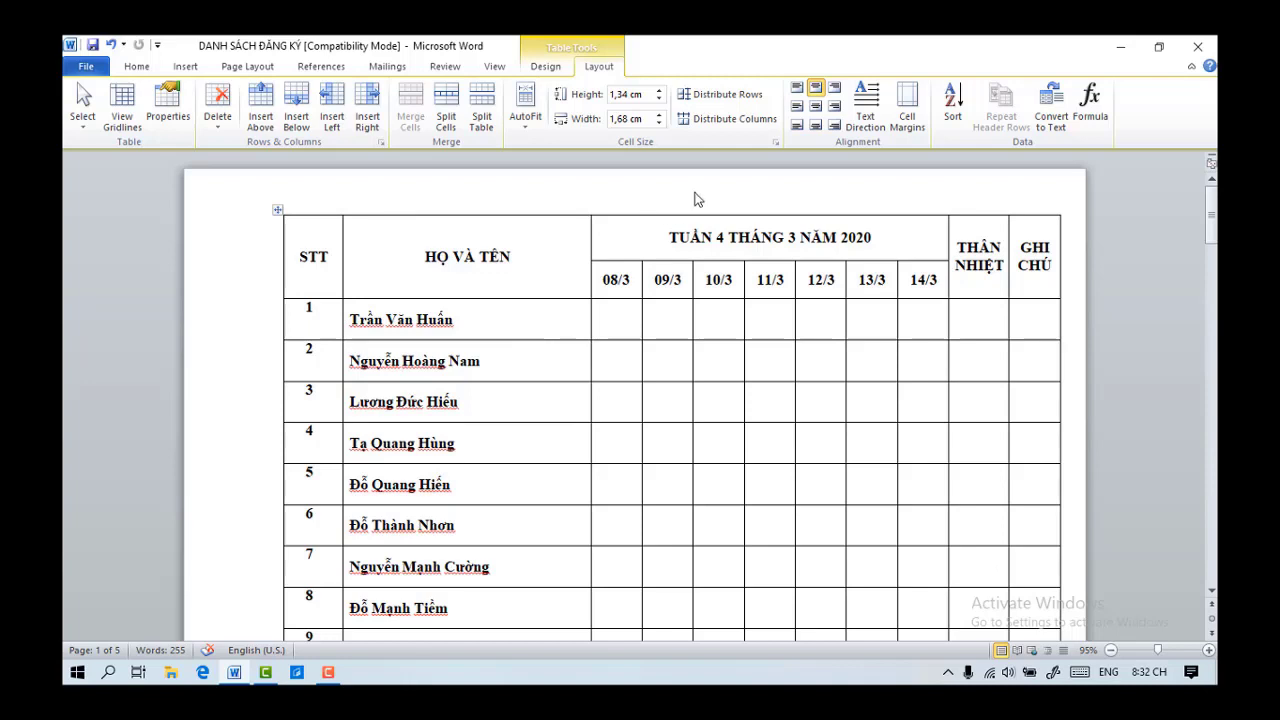
Set the table's text wrapping back to None in Table Properties and check the header row on the second page
click(775, 144)
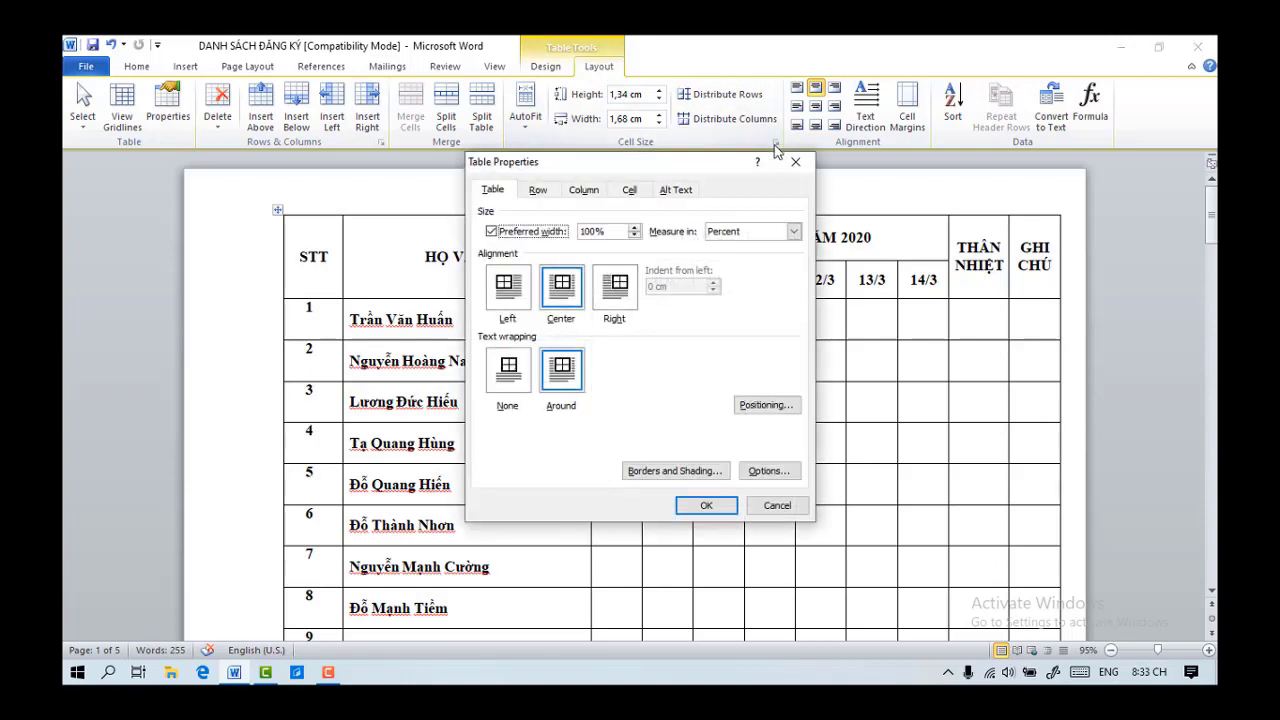
click(497, 195)
click(508, 373)
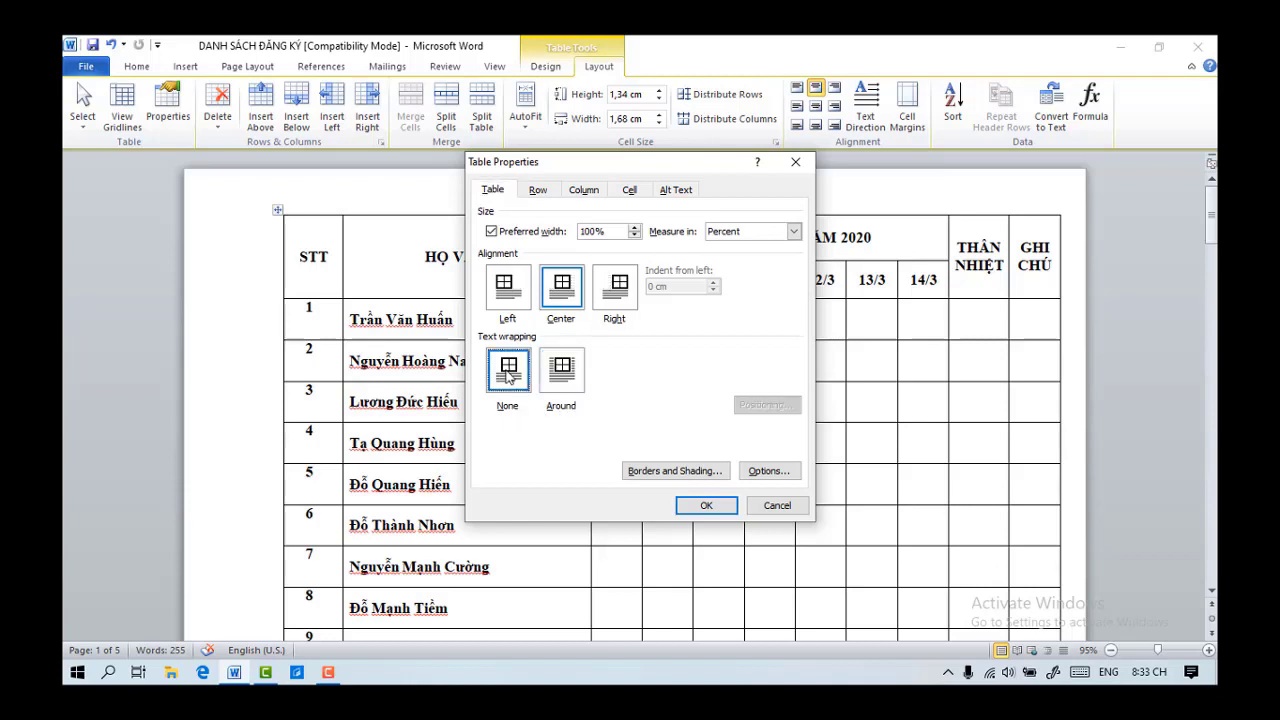
click(705, 507)
scroll(640, 474, down, 5)
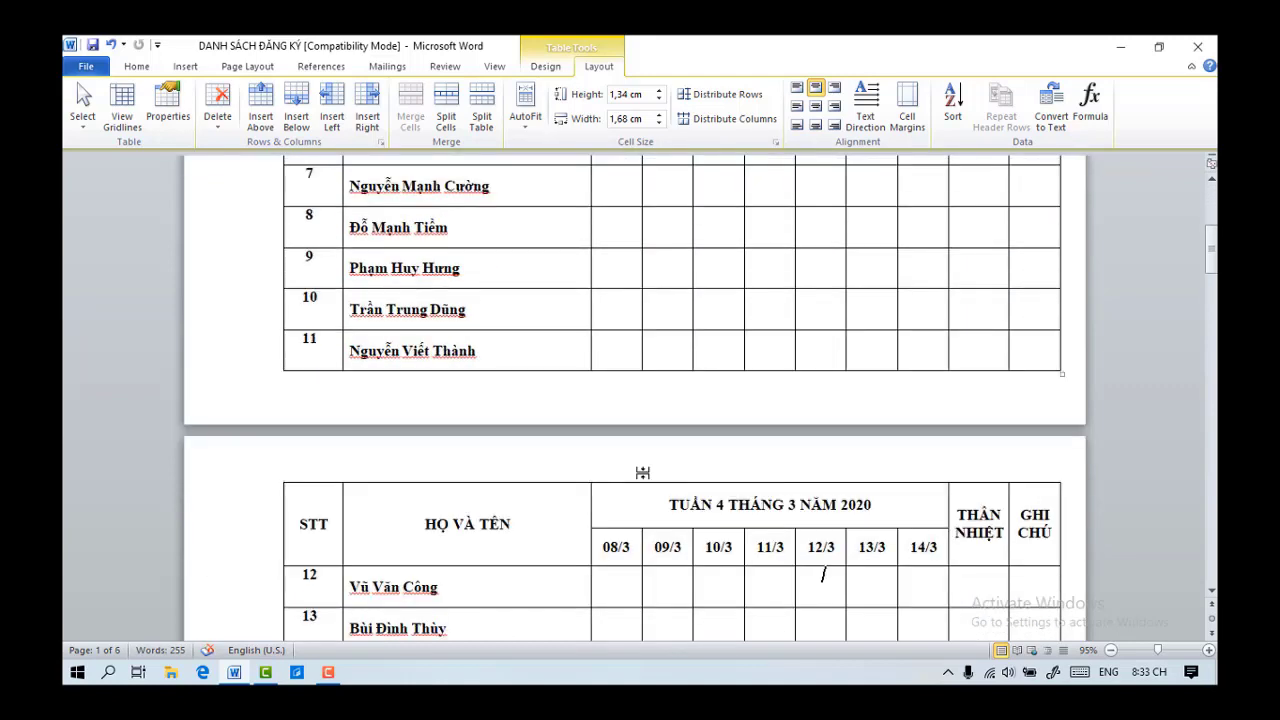
scroll(642, 472, down, 2)
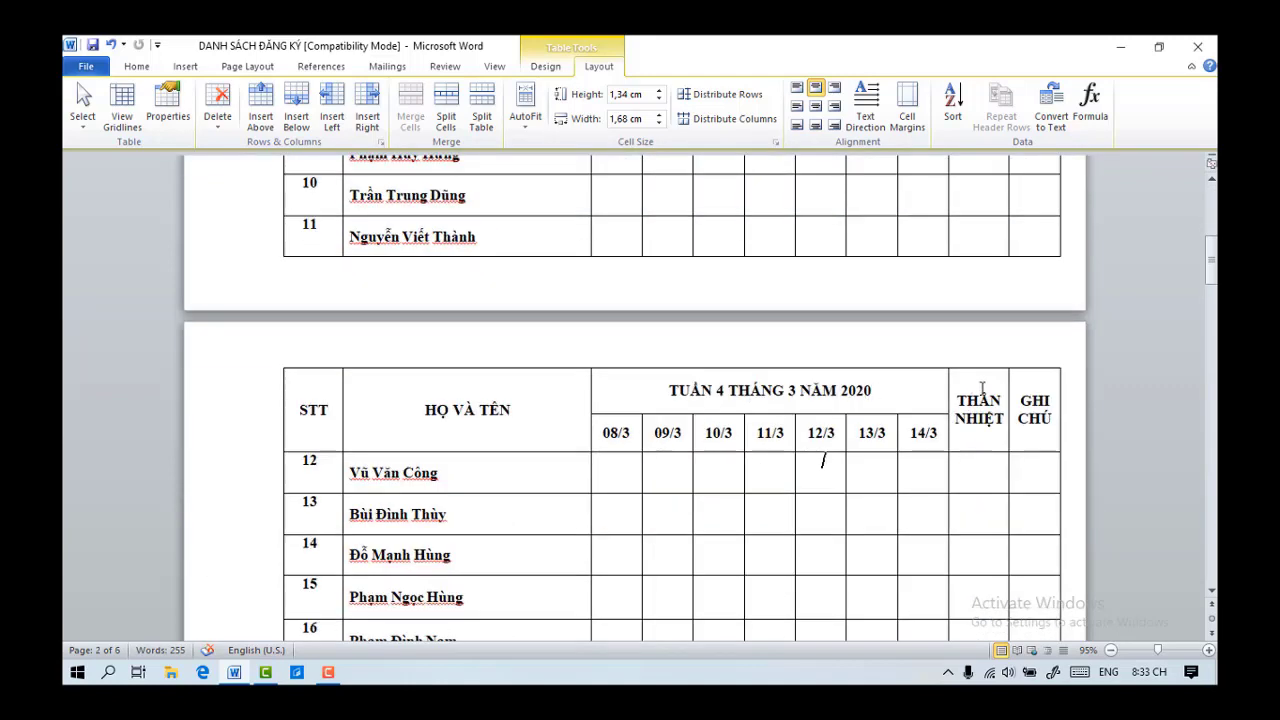
click(1102, 404)
Select the header row on the first page, turn off Repeat Header Rows, and check the top of the second page
scroll(658, 396, up, 5)
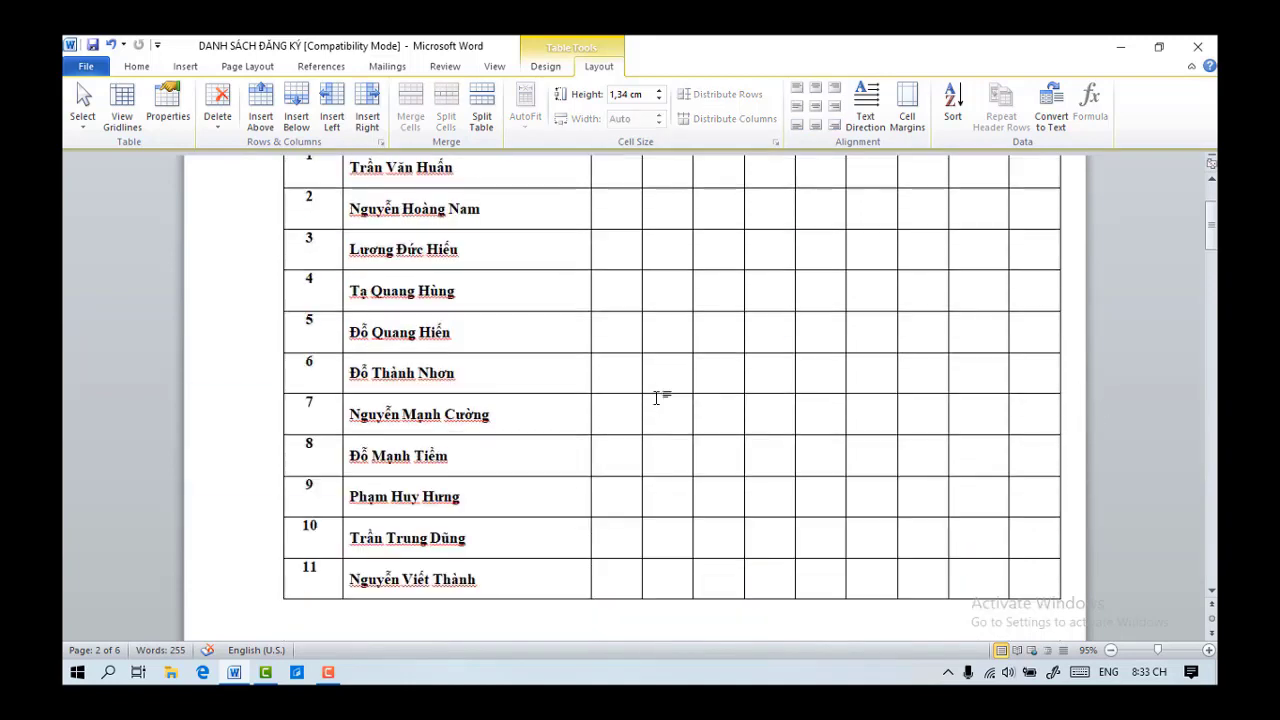
scroll(656, 398, up, 3)
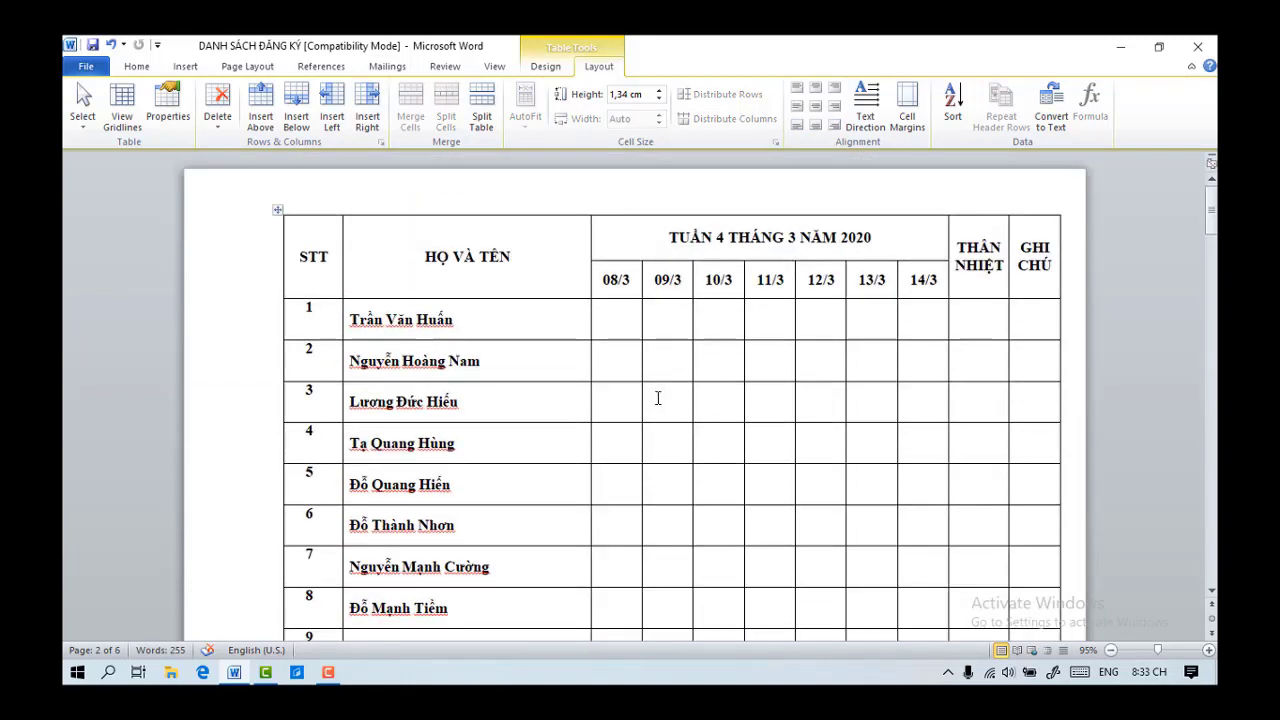
click(259, 288)
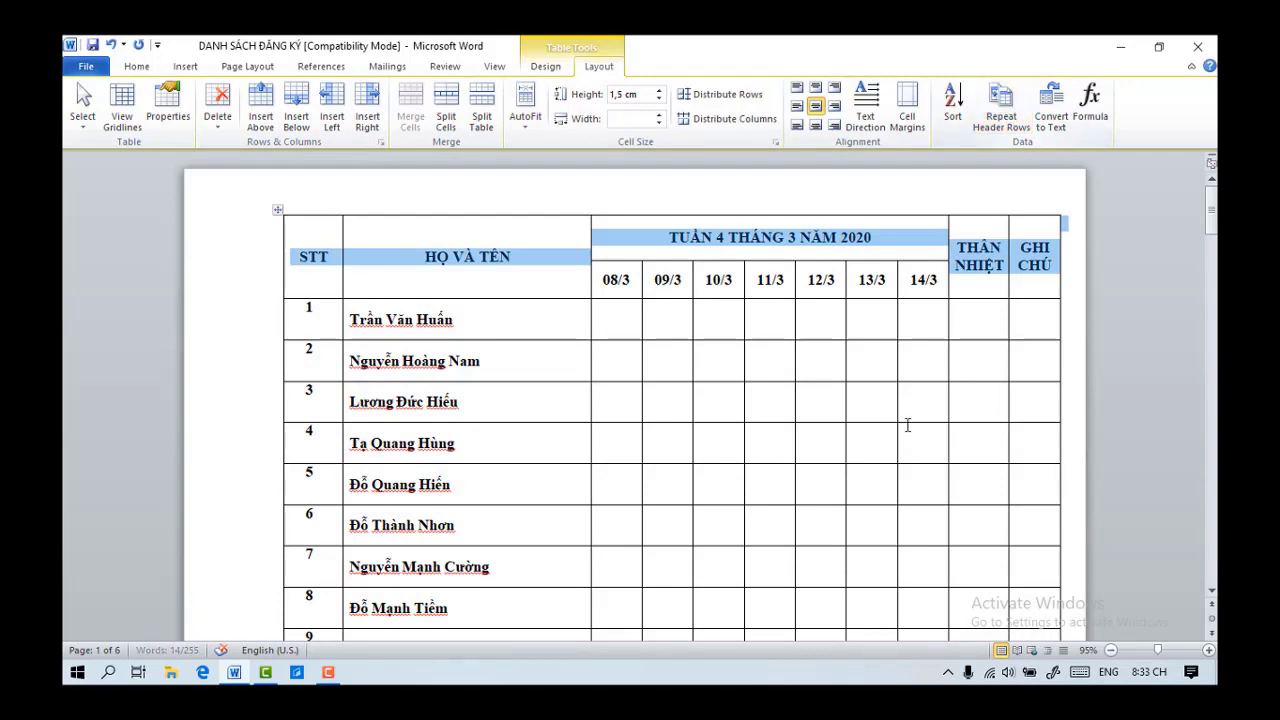
scroll(846, 528, down, 6)
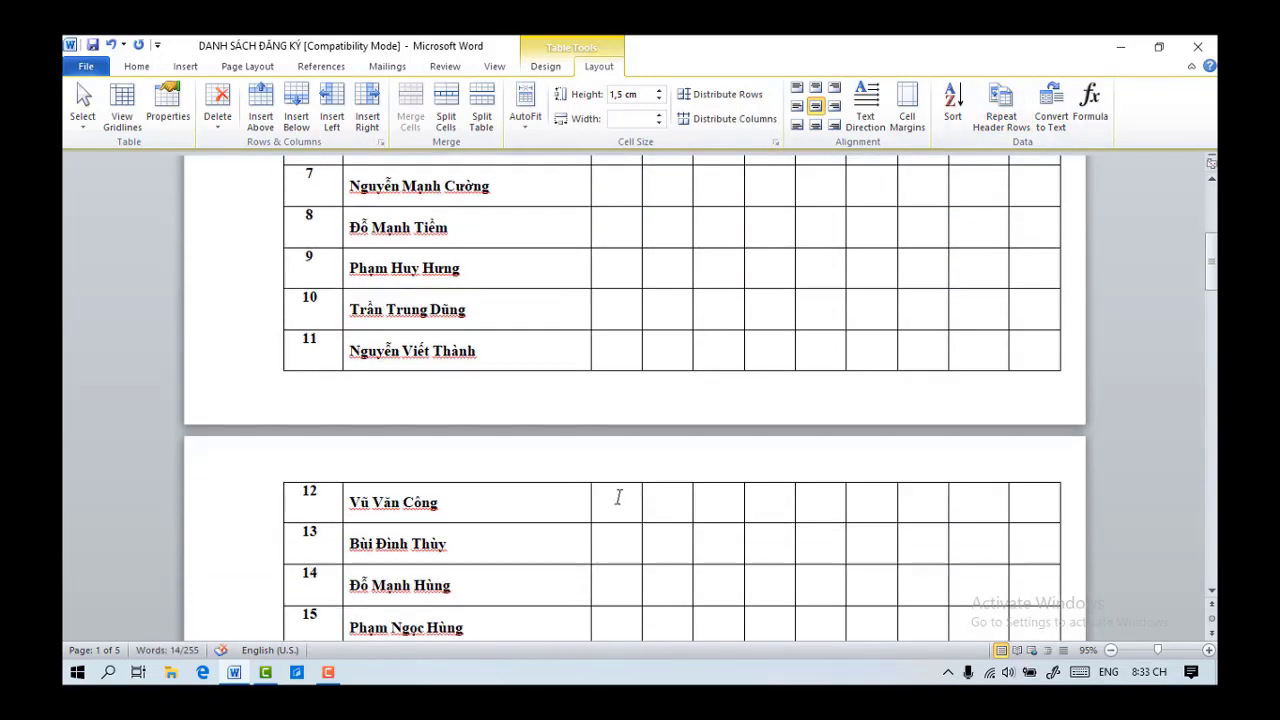
scroll(615, 498, up, 6)
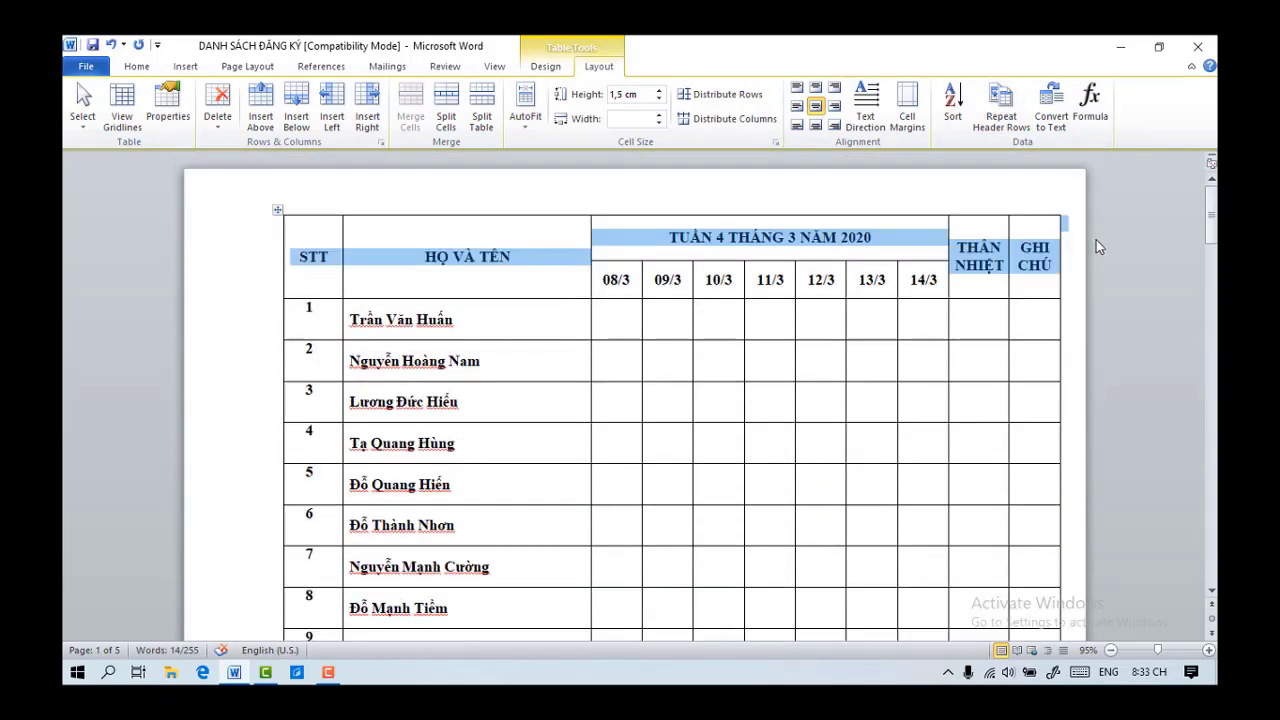
click(1074, 251)
scroll(854, 434, down, 5)
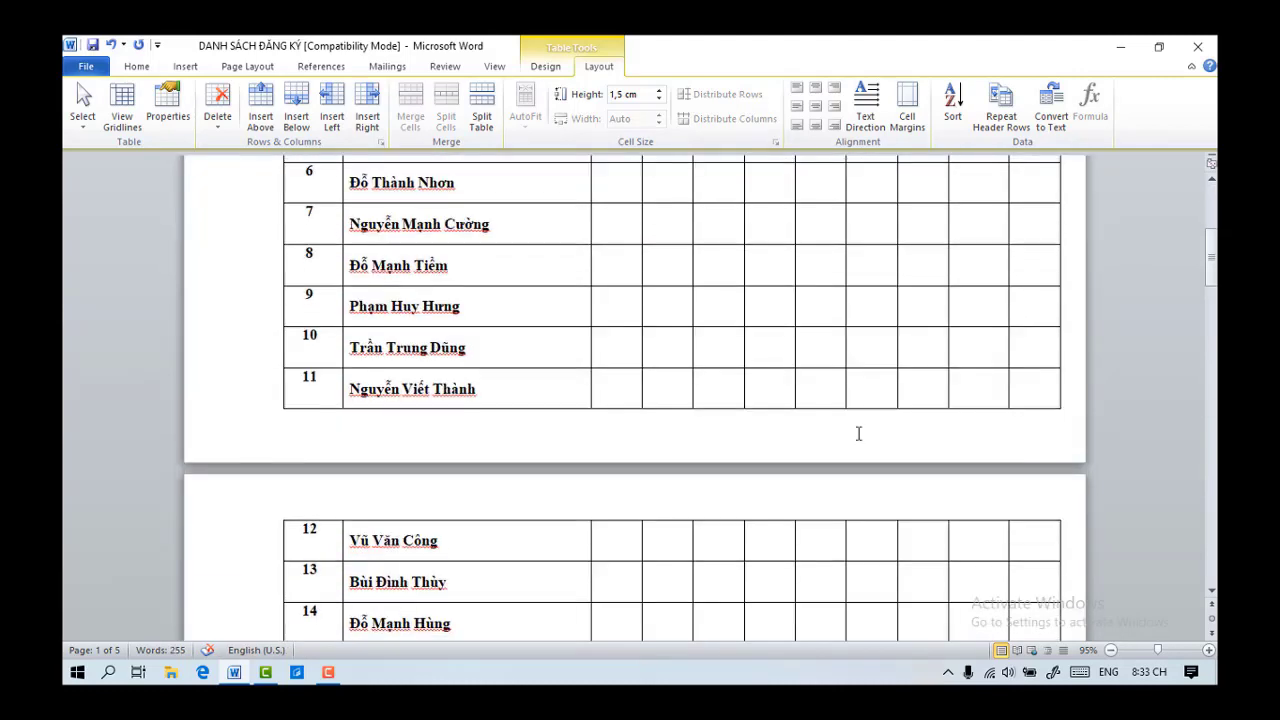
scroll(857, 434, up, 5)
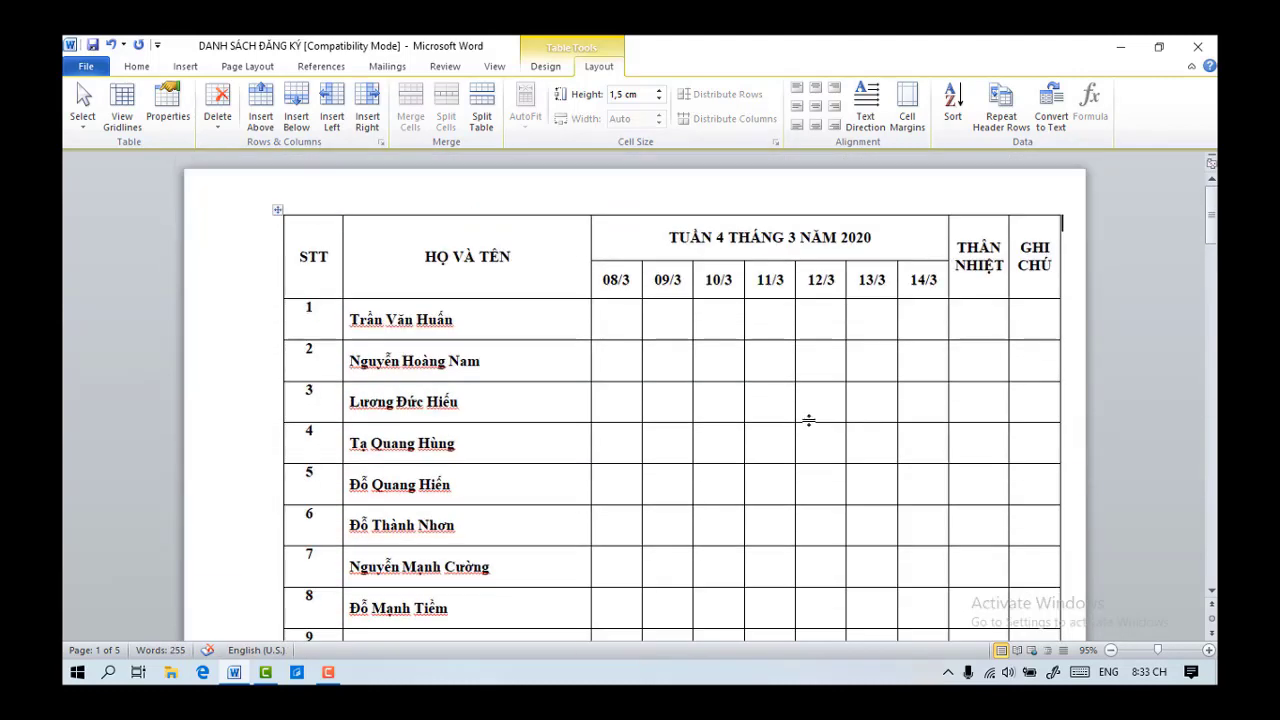
Turn Repeat Header Rows back on for the table's header row and review the second page's header
click(265, 268)
click(1001, 105)
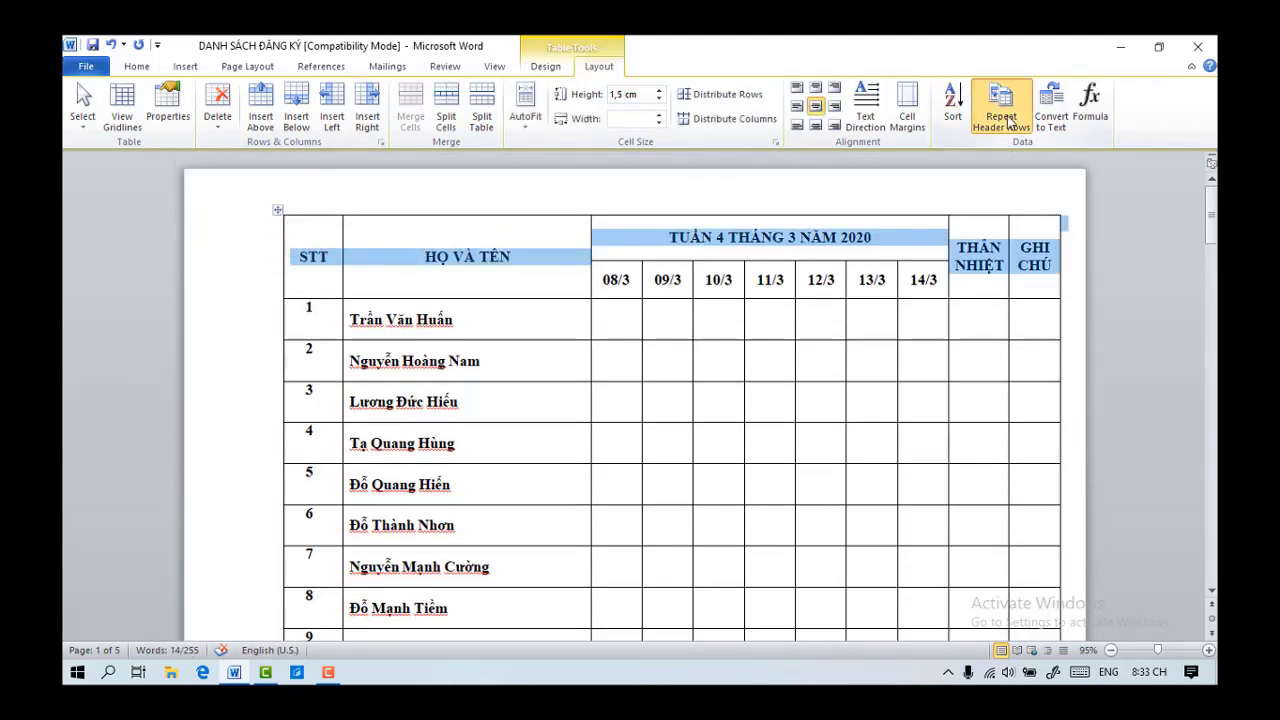
scroll(934, 429, down, 6)
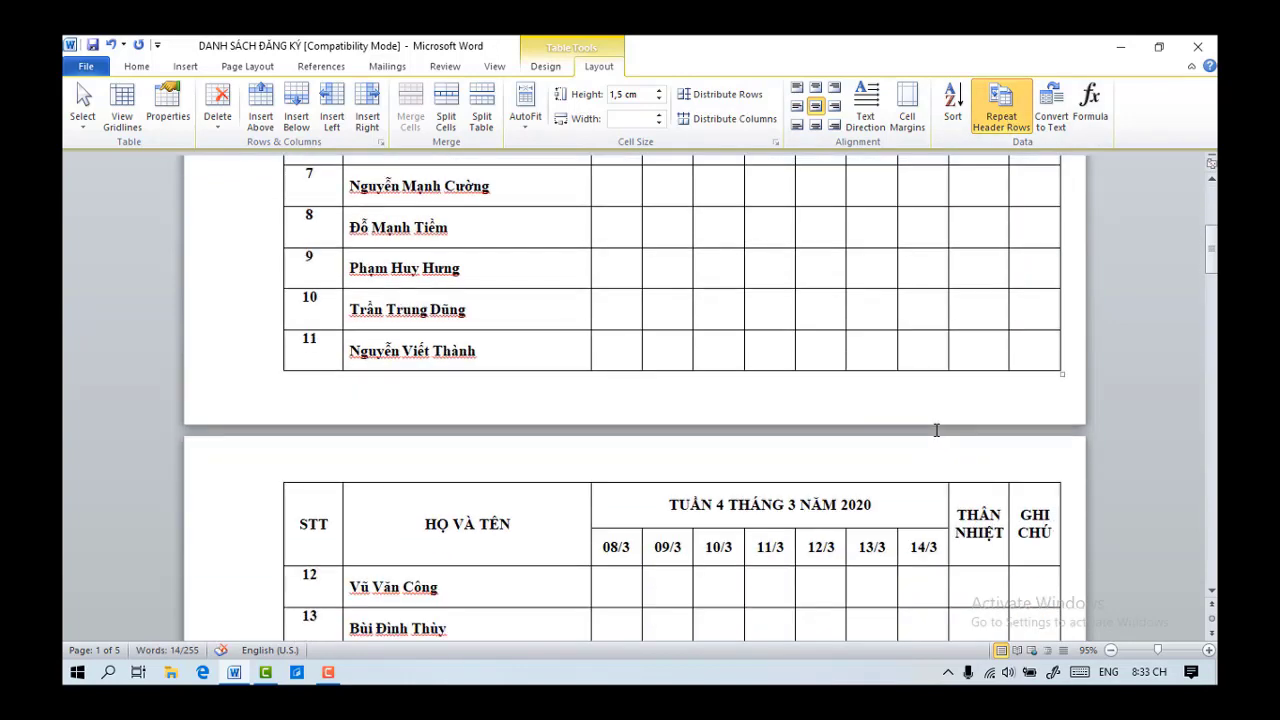
scroll(936, 430, down, 2)
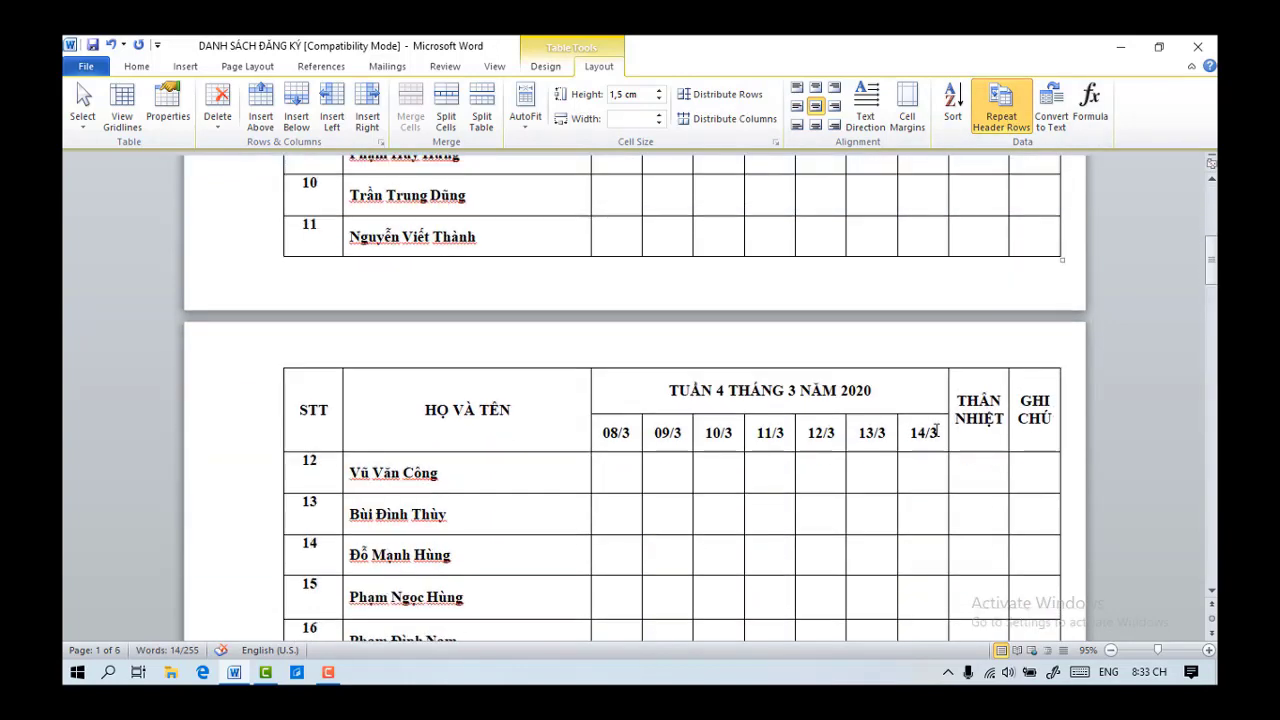